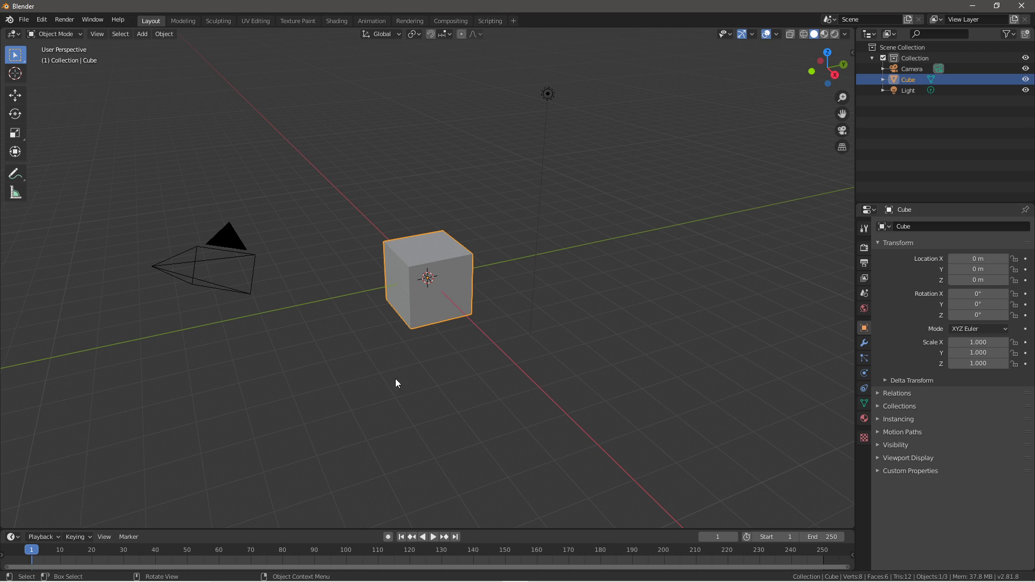
# Step: Delete the default cube and add a UV sphere at the scene origin
pyautogui.press('x')
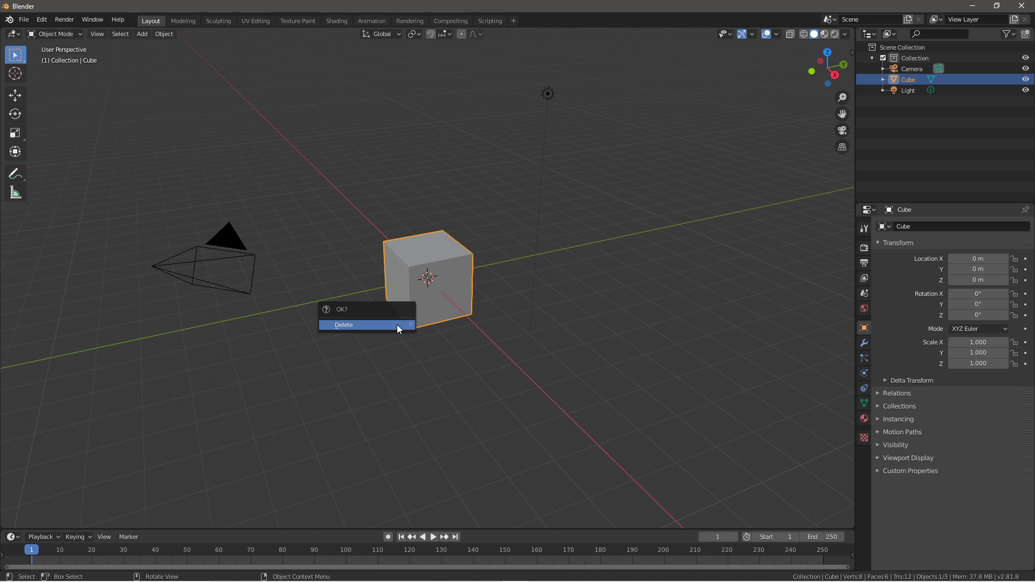
pyautogui.click(397, 324)
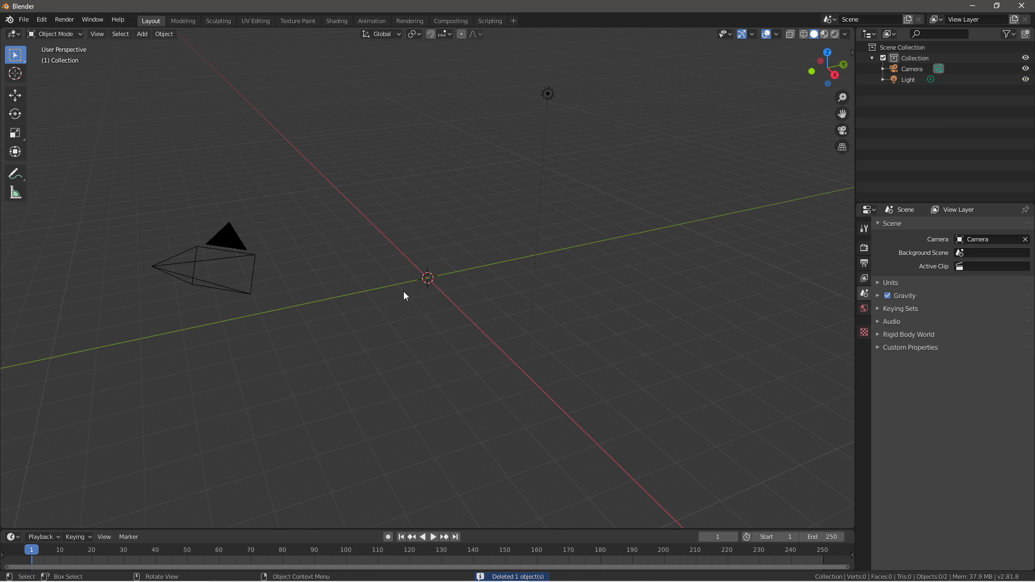
pyautogui.press('shift')
pyautogui.hotkey('shift', 'a')
pyautogui.moveTo(403, 292)
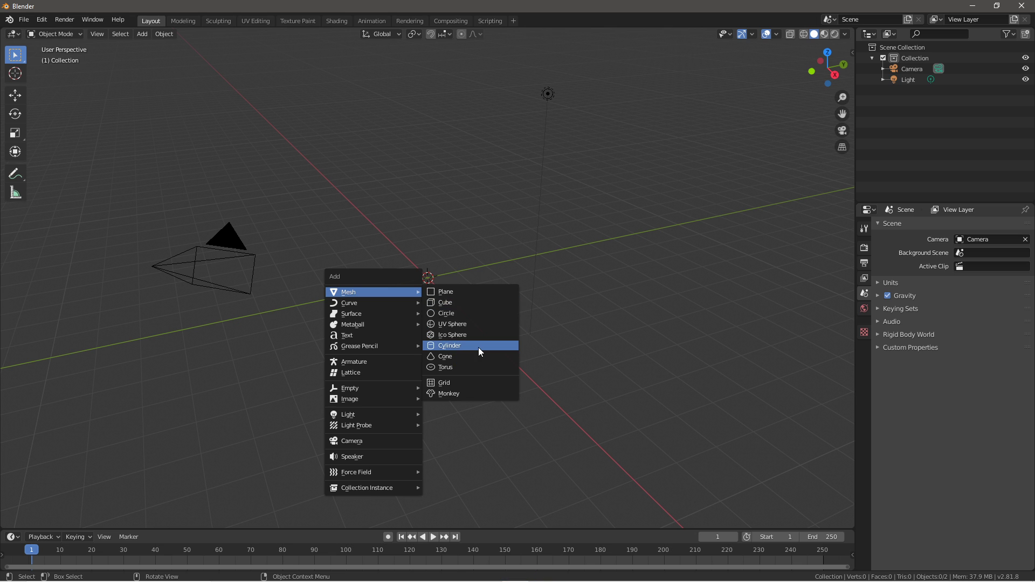
pyautogui.click(467, 322)
pyautogui.moveTo(467, 323); pyautogui.dragTo(529, 335, button='middle')
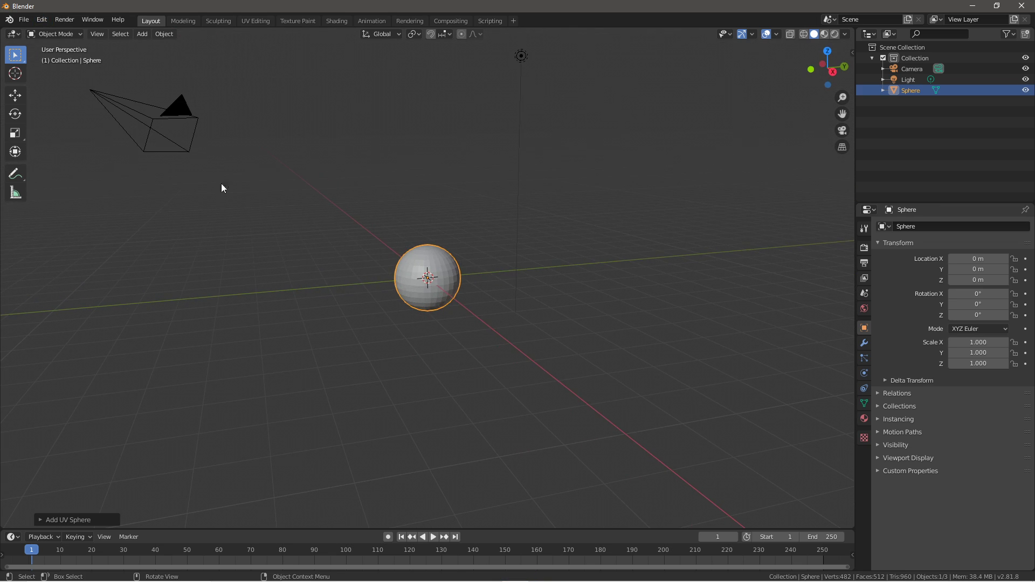
# Step: Apply the Quick Smoke effect to the sphere using the operator search
pyautogui.click(41, 19)
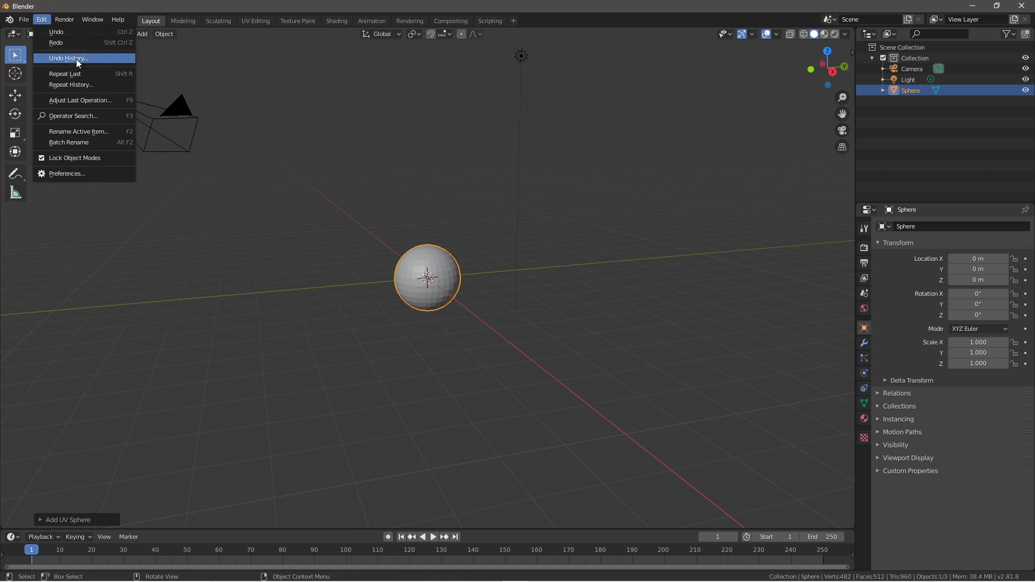
pyautogui.click(96, 113)
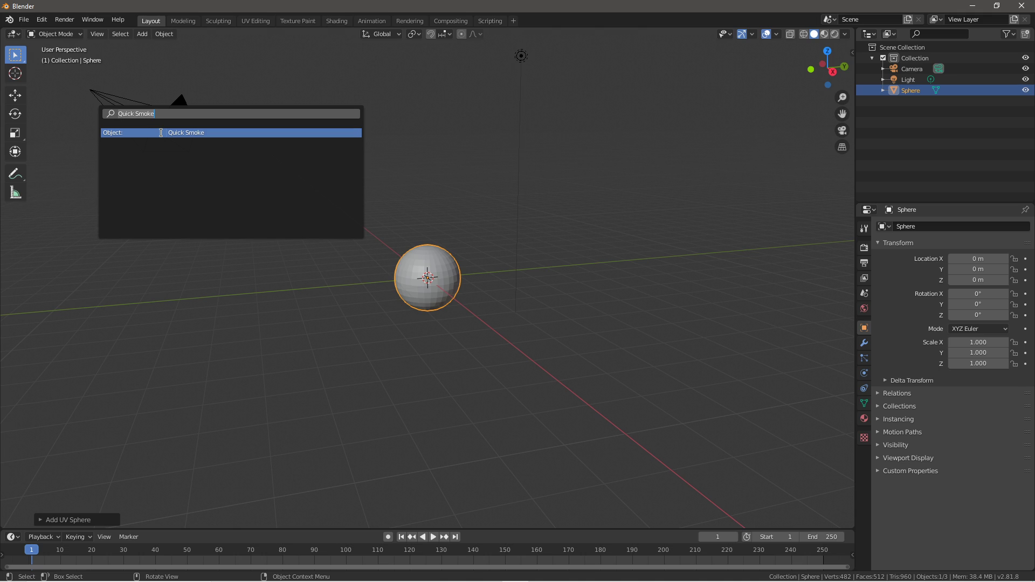
pyautogui.click(162, 133)
pyautogui.moveTo(407, 271); pyautogui.dragTo(564, 360, button='middle')
pyautogui.scroll(-2, 557, 355)
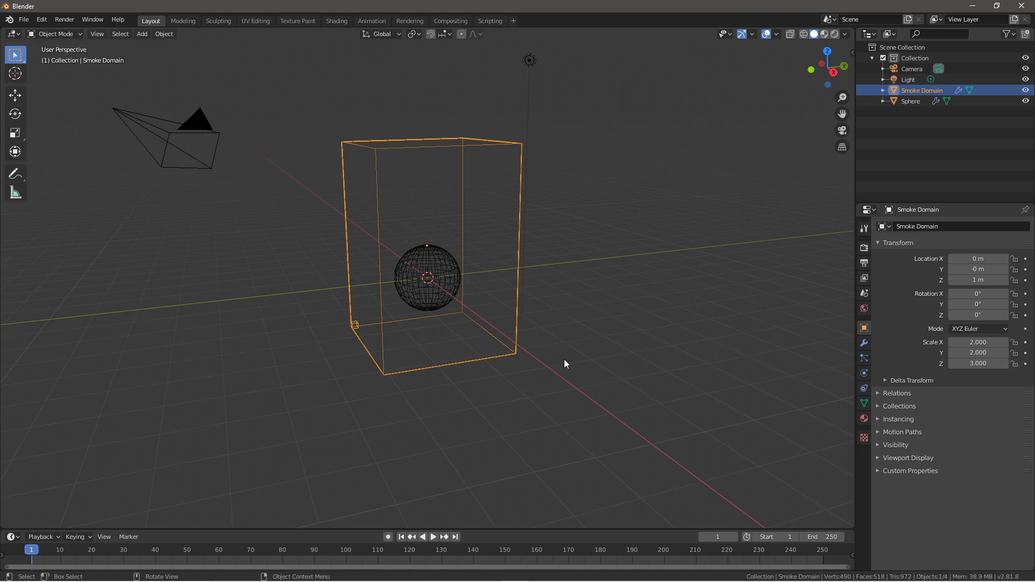
# Step: Set the render engine to Cycles with GPU Compute as the device
pyautogui.click(864, 247)
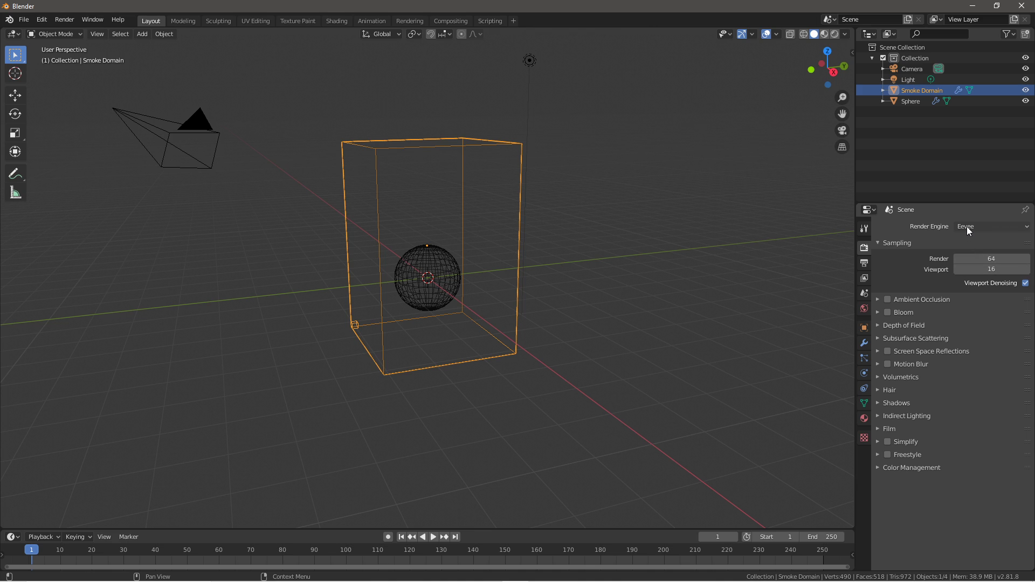
pyautogui.click(966, 226)
pyautogui.click(985, 264)
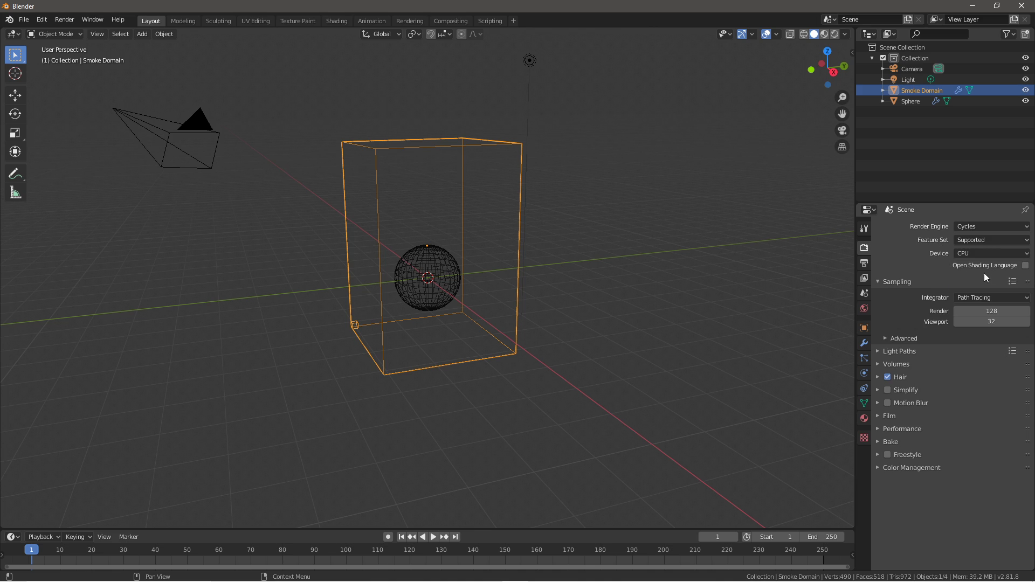
pyautogui.click(965, 253)
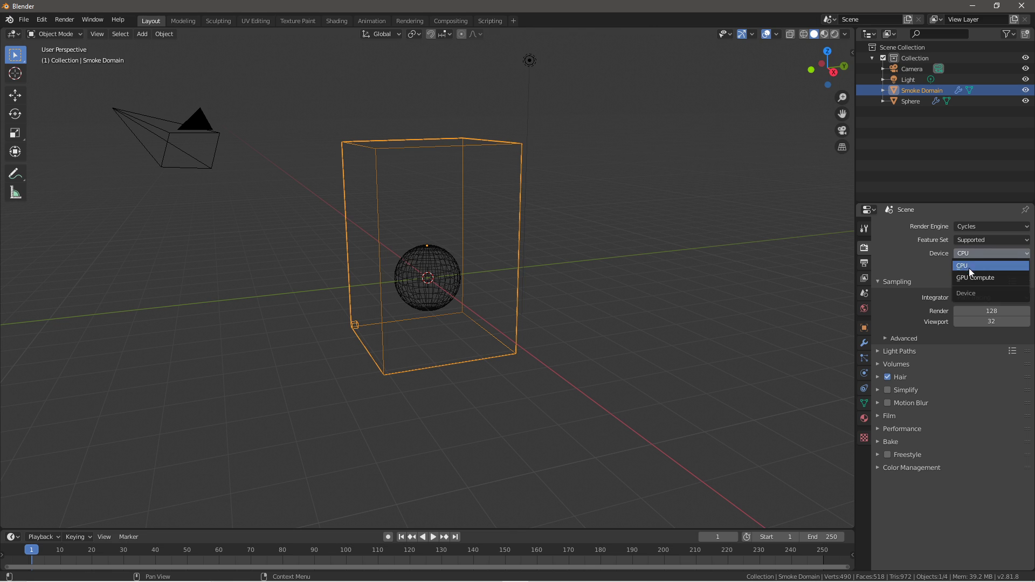
pyautogui.click(970, 277)
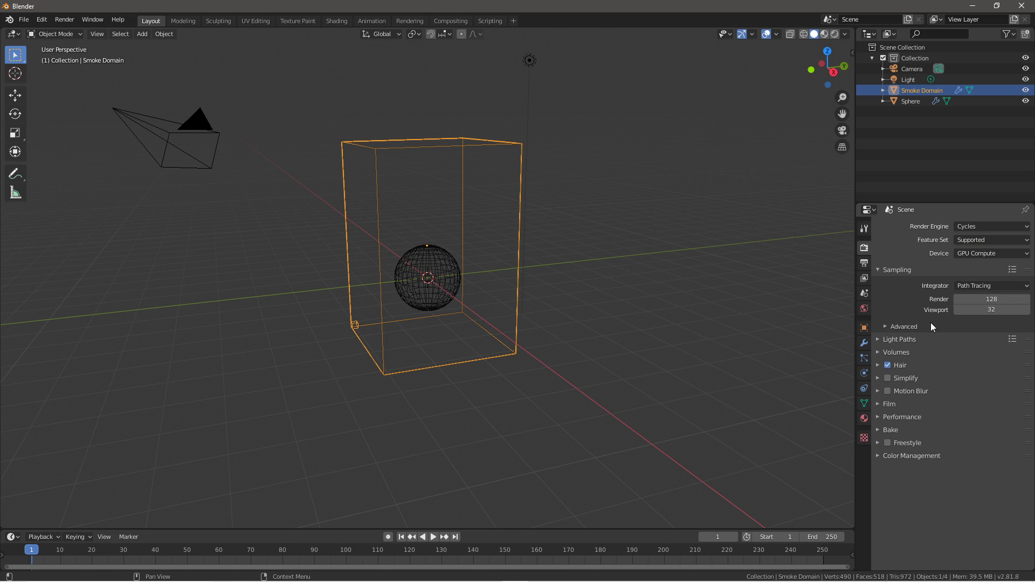
# Step: Check the light path bounce settings and enable Simplify for the render
pyautogui.click(902, 338)
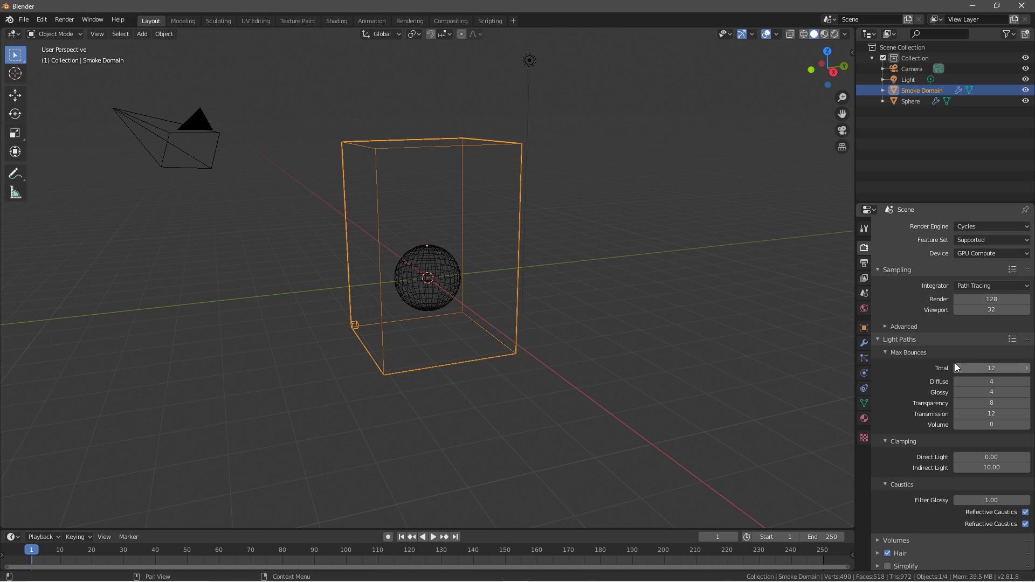
pyautogui.click(958, 368)
pyautogui.click(958, 367)
pyautogui.click(898, 339)
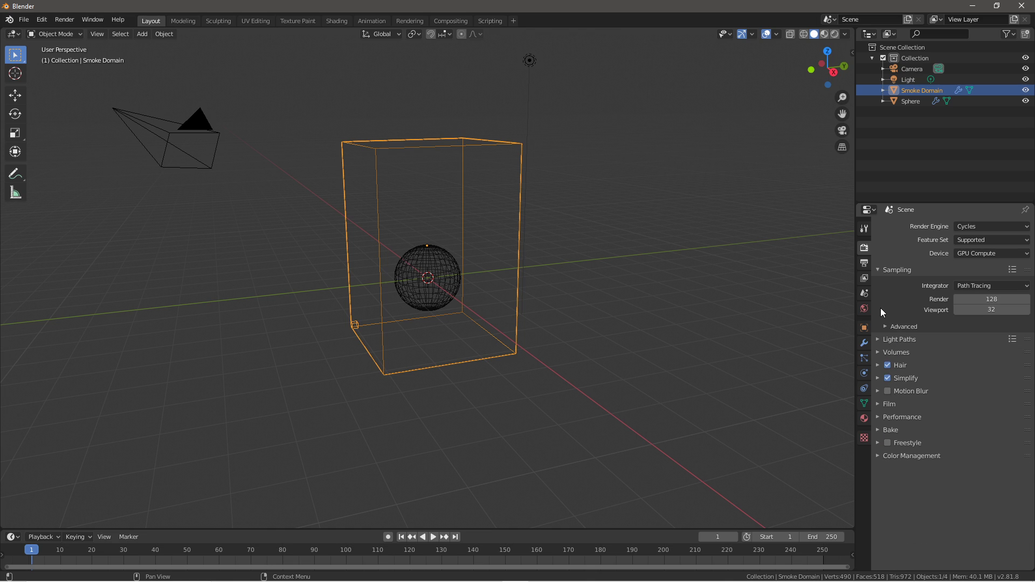
# Step: Set the render output format to FFmpeg video with an MPEG-4 container
pyautogui.click(863, 263)
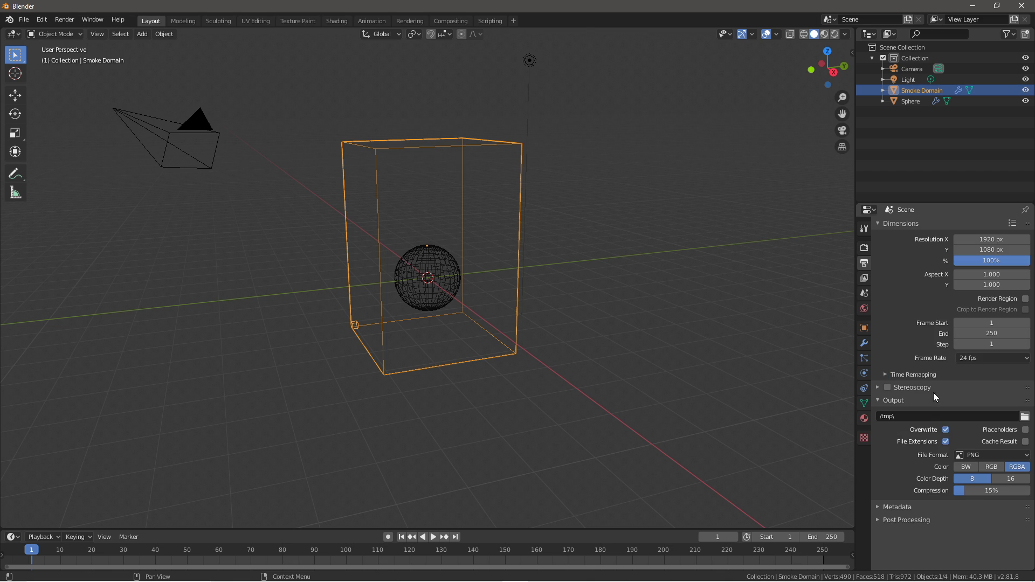
pyautogui.click(1012, 451)
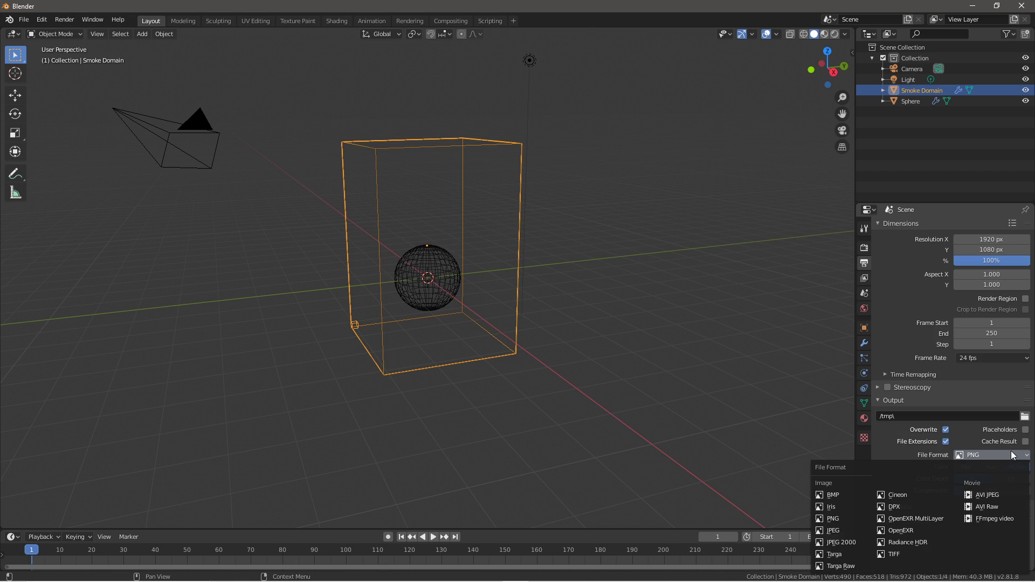
pyautogui.click(995, 518)
pyautogui.click(933, 484)
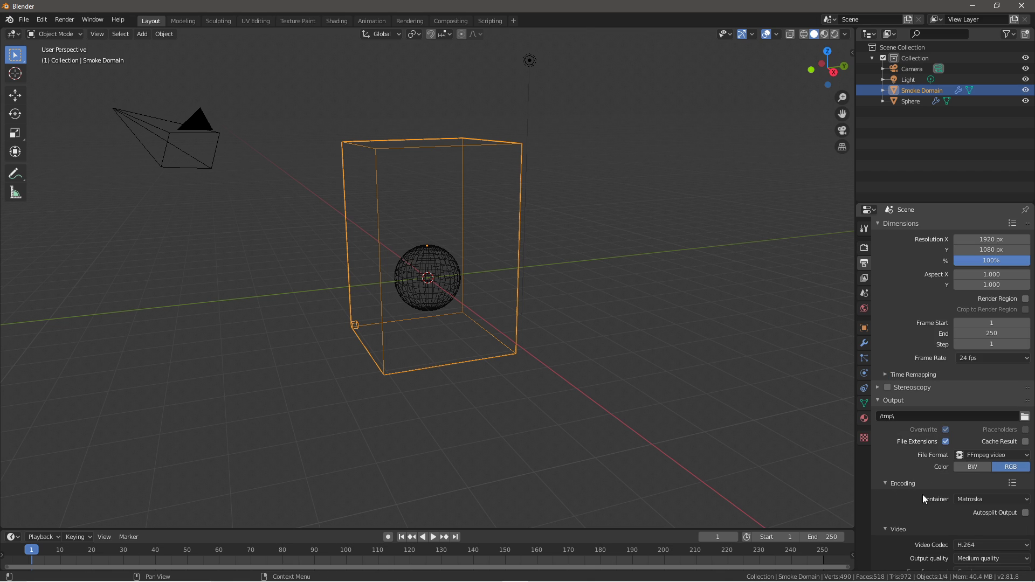
pyautogui.click(976, 499)
pyautogui.click(976, 467)
# Step: Set the video encoding to High quality output and Realtime encoding speed, keeping the H.264 codec
pyautogui.scroll(-5, 969, 472)
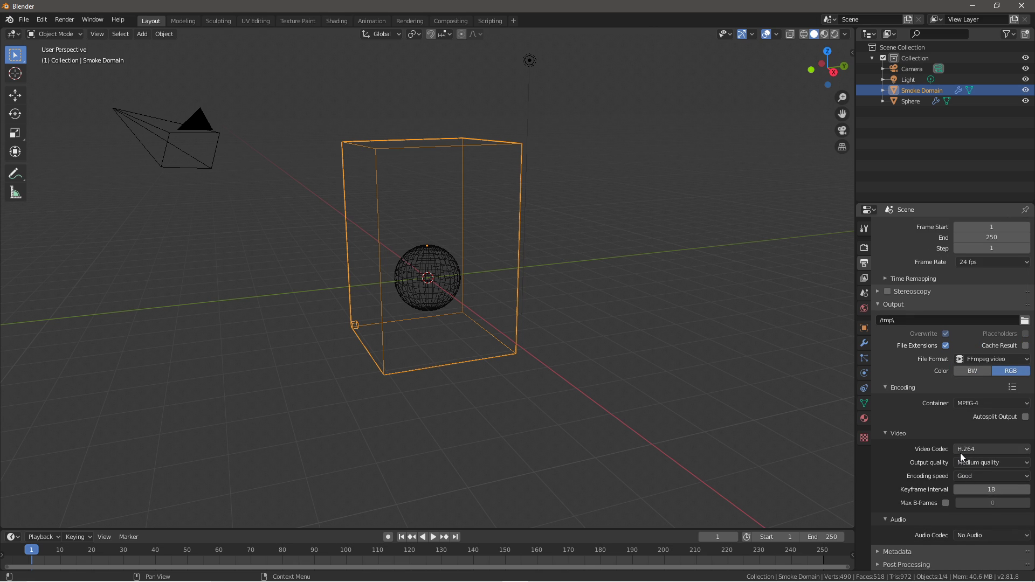
pyautogui.click(961, 453)
pyautogui.click(968, 463)
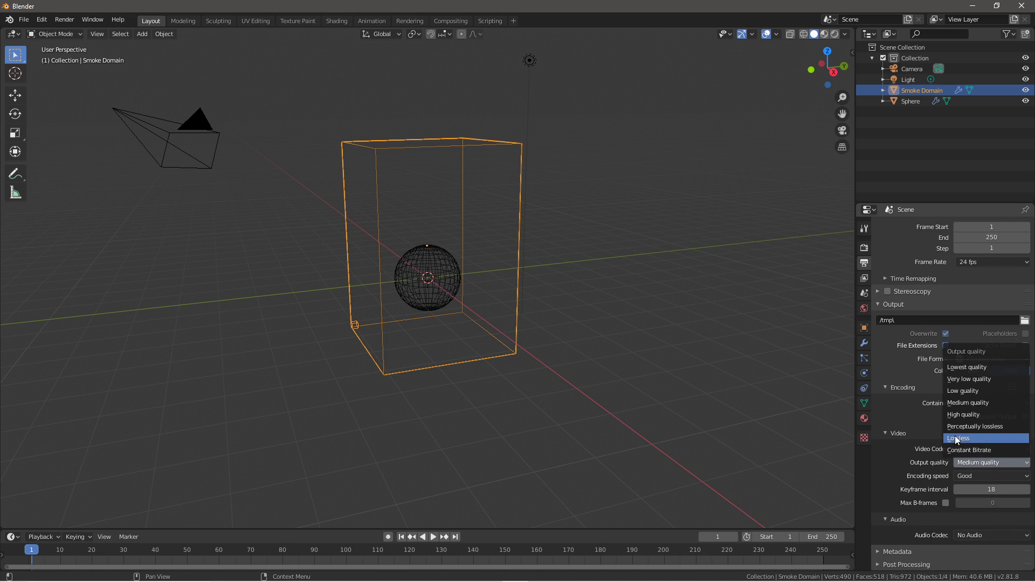
pyautogui.click(963, 414)
pyautogui.click(970, 477)
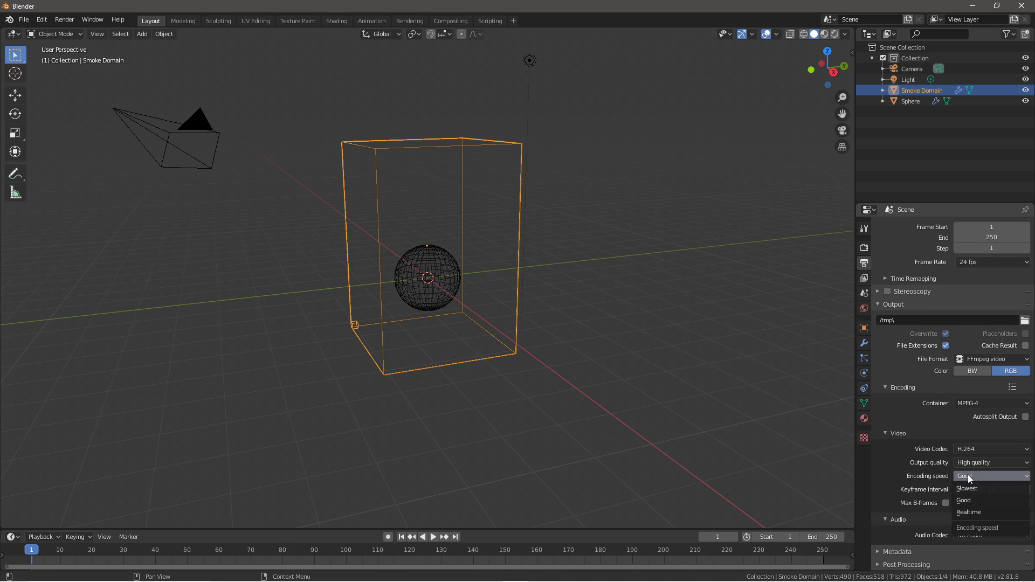
pyautogui.click(978, 511)
pyautogui.scroll(4, 917, 361)
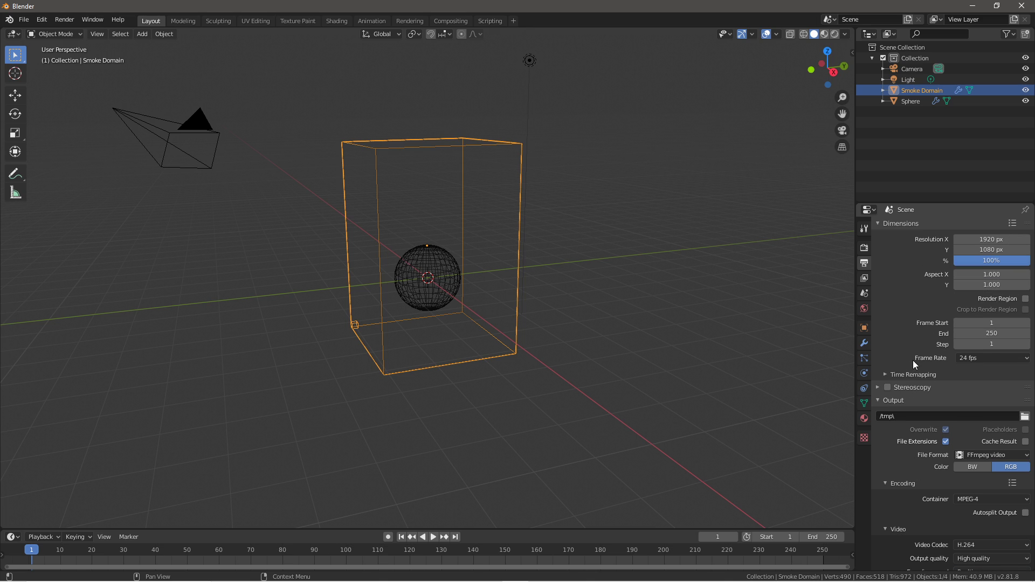
# Step: Enable Adaptive Domain and High Resolution in the smoke domain's physics settings
pyautogui.click(864, 248)
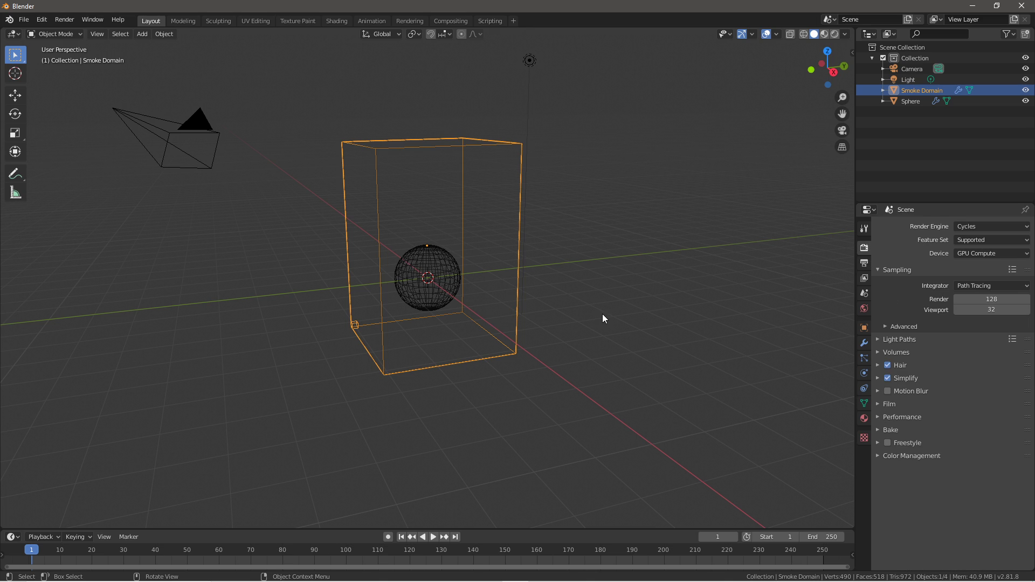
pyautogui.click(865, 389)
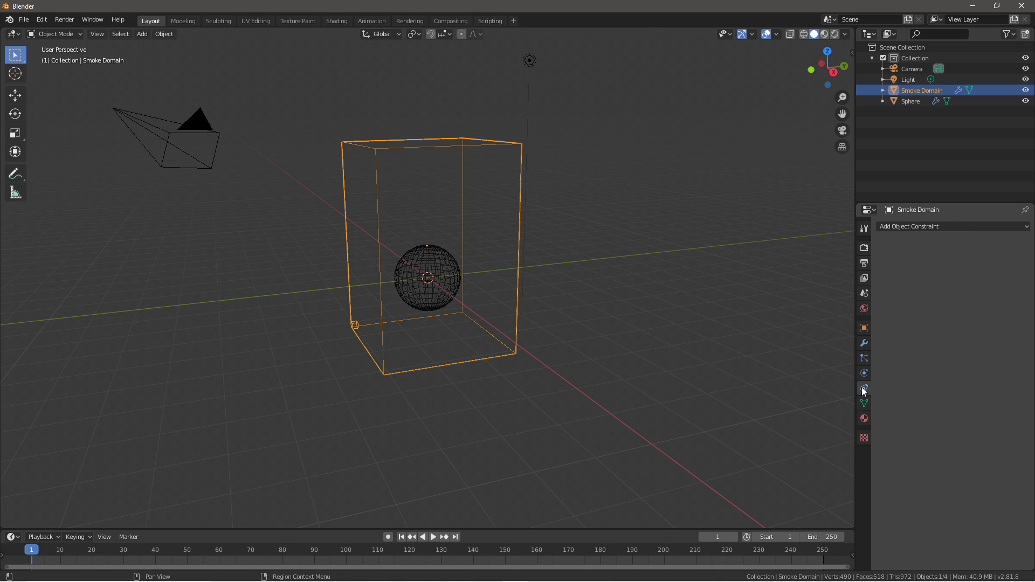
pyautogui.click(864, 373)
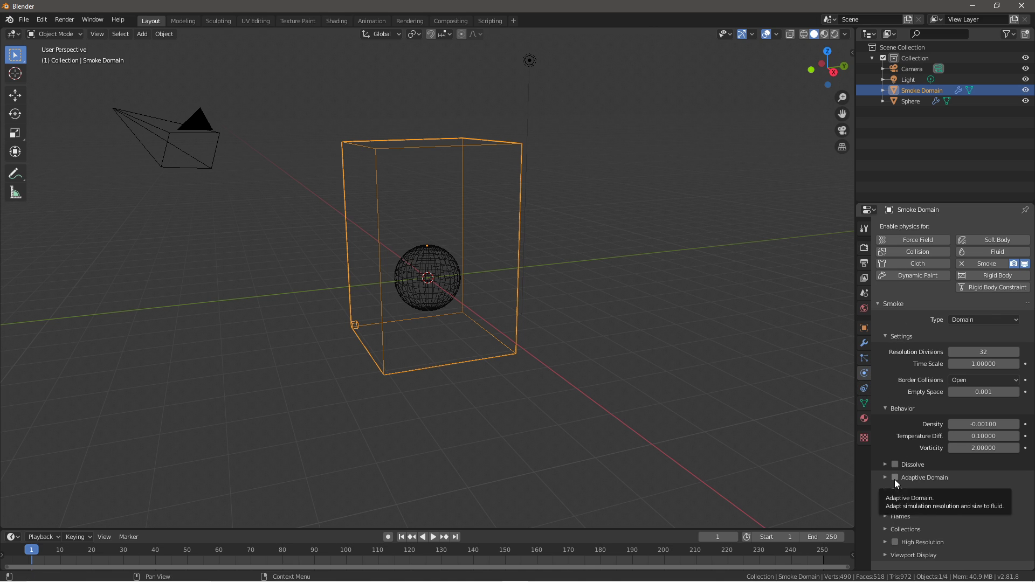
pyautogui.click(896, 479)
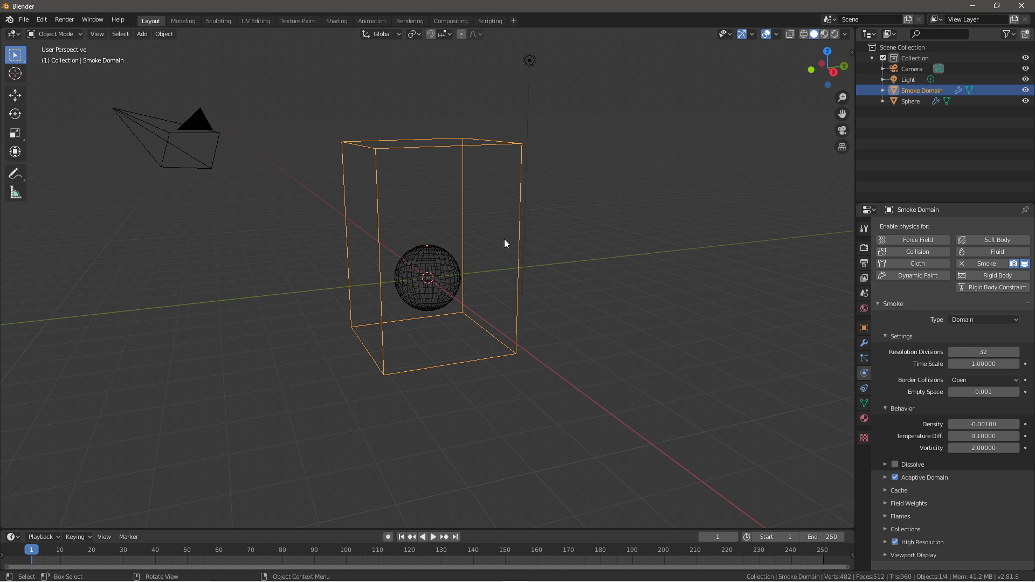
# Step: Look through the camera and set its focal length to 30 mm so the whole smoke domain fits the frame
pyautogui.moveTo(505, 244)
pyautogui.mouseDown(button='middle')
pyautogui.moveTo(462, 240)
pyautogui.moveTo(492, 245)
pyautogui.mouseUp(button='middle')
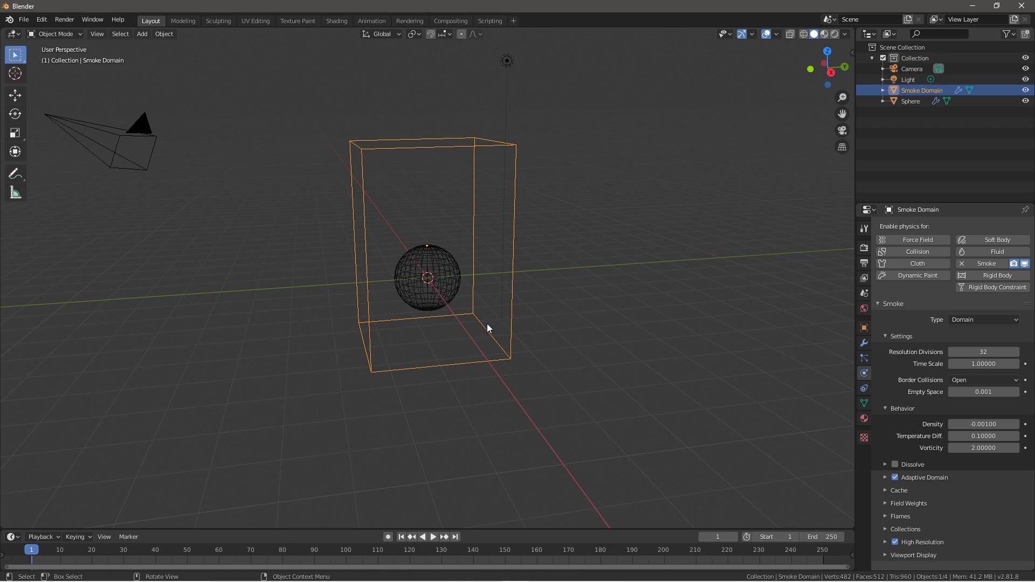
pyautogui.scroll(5, 509, 299)
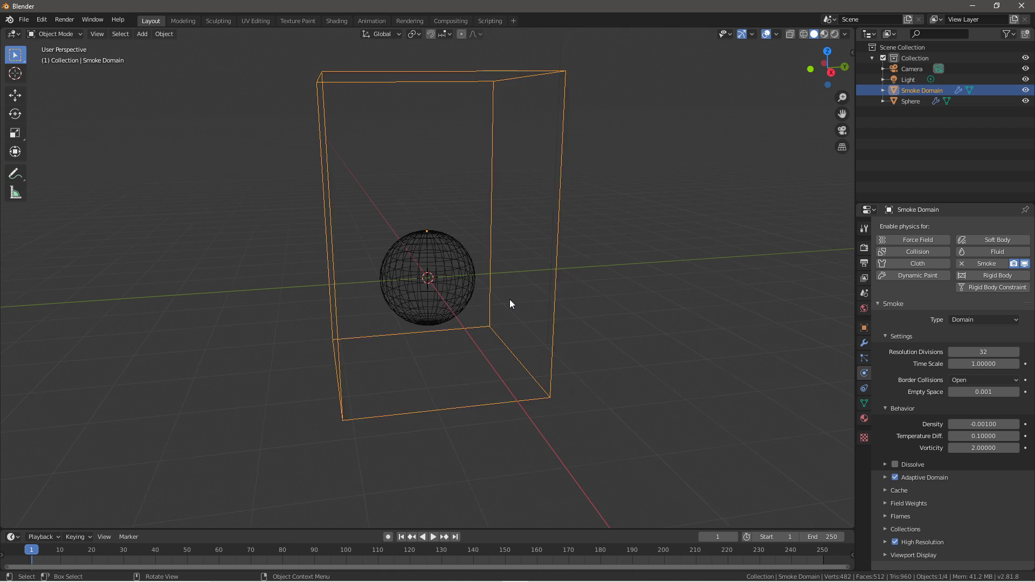
pyautogui.scroll(-3, 514, 316)
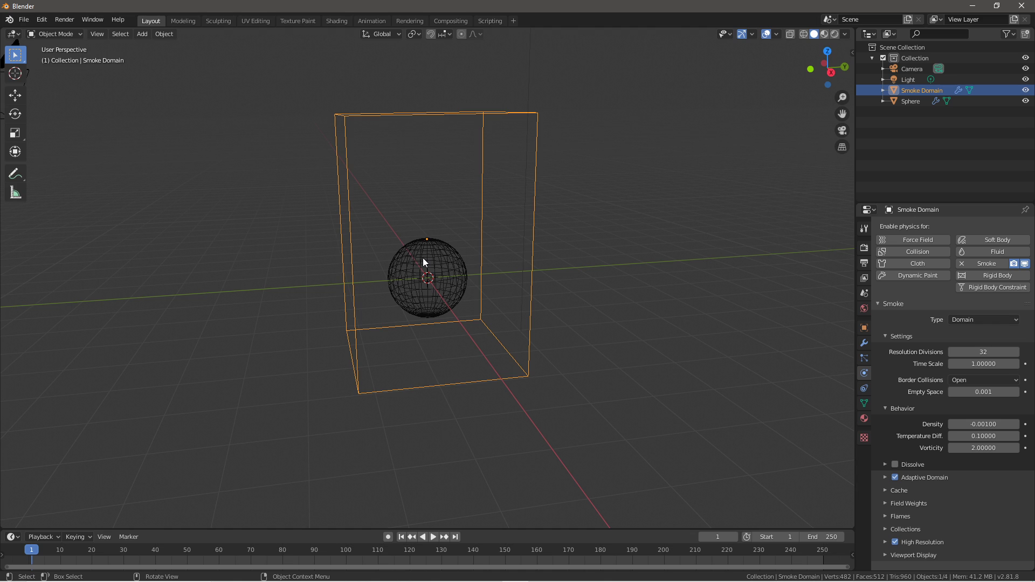
pyautogui.moveTo(557, 393); pyautogui.dragTo(541, 374, button='middle')
pyautogui.press('KP_0')
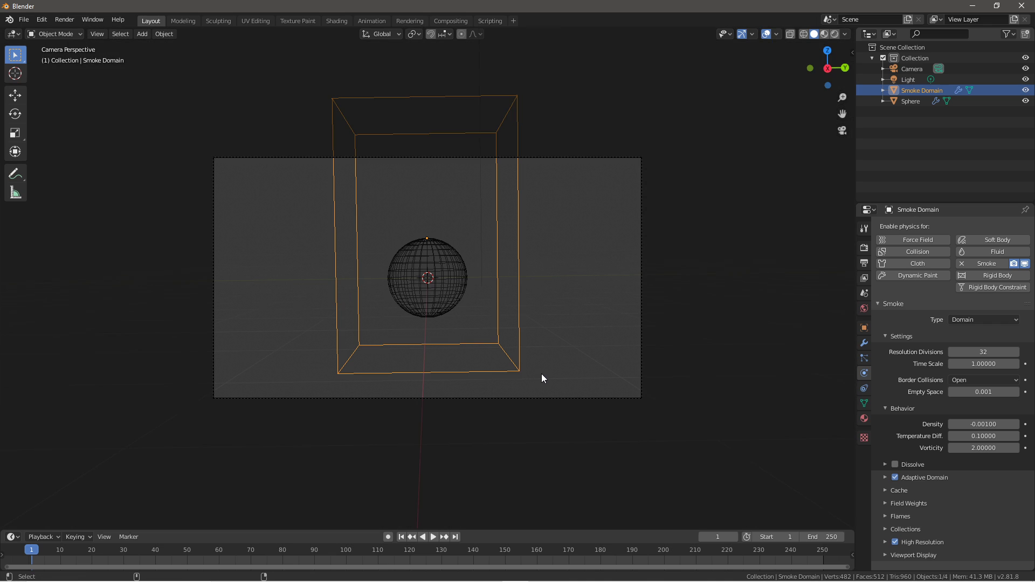
pyautogui.click(519, 156)
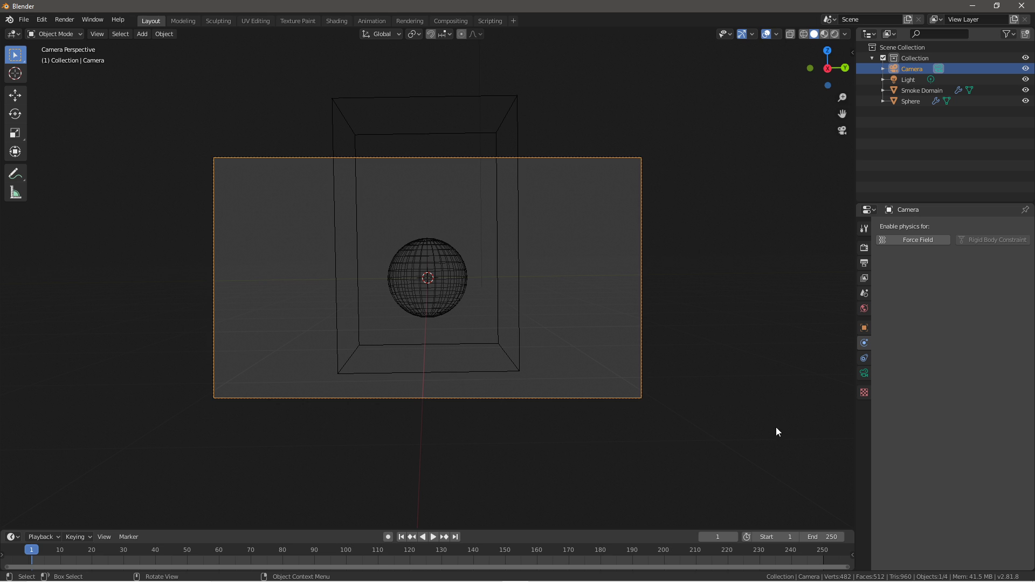
pyautogui.click(864, 373)
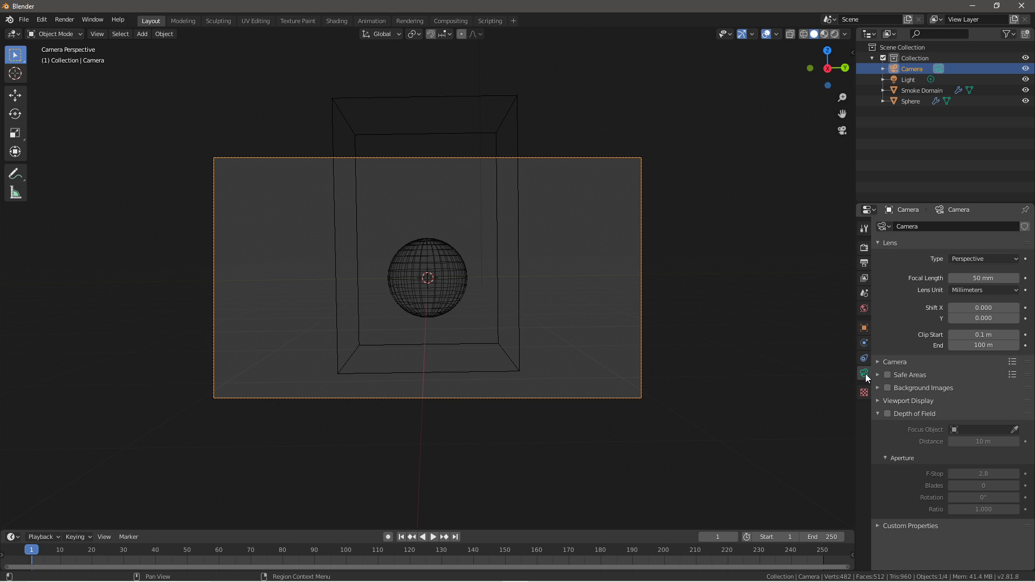
pyautogui.click(991, 276)
pyautogui.press('BackSpace')
pyautogui.write('30')
pyautogui.press('Return')
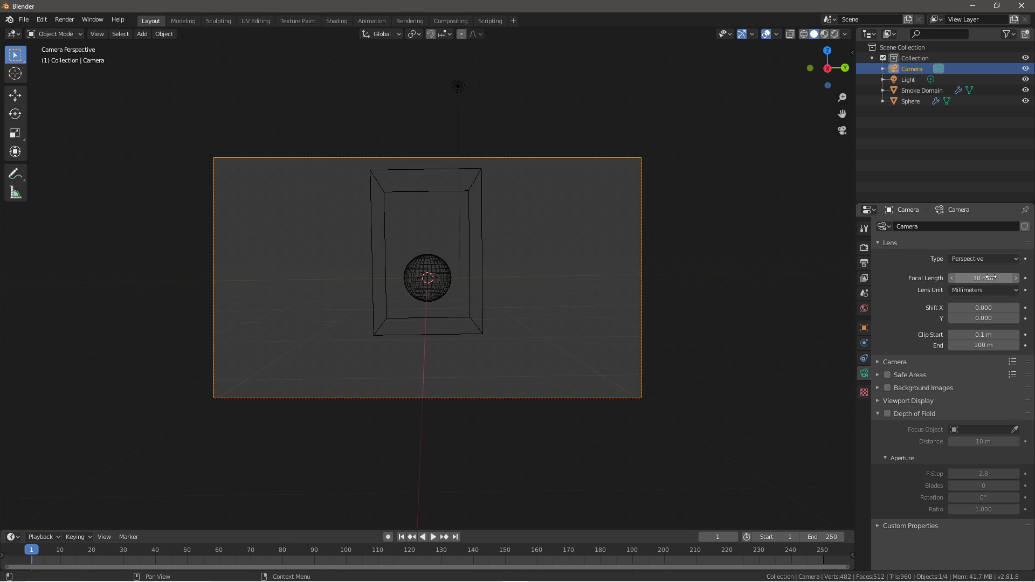
# Step: Set the sphere's smoke flow type to Fire + Smoke in its physics settings, keeping the camera view
pyautogui.scroll(3, 481, 340)
pyautogui.moveTo(477, 329); pyautogui.dragTo(477, 329, button='middle')
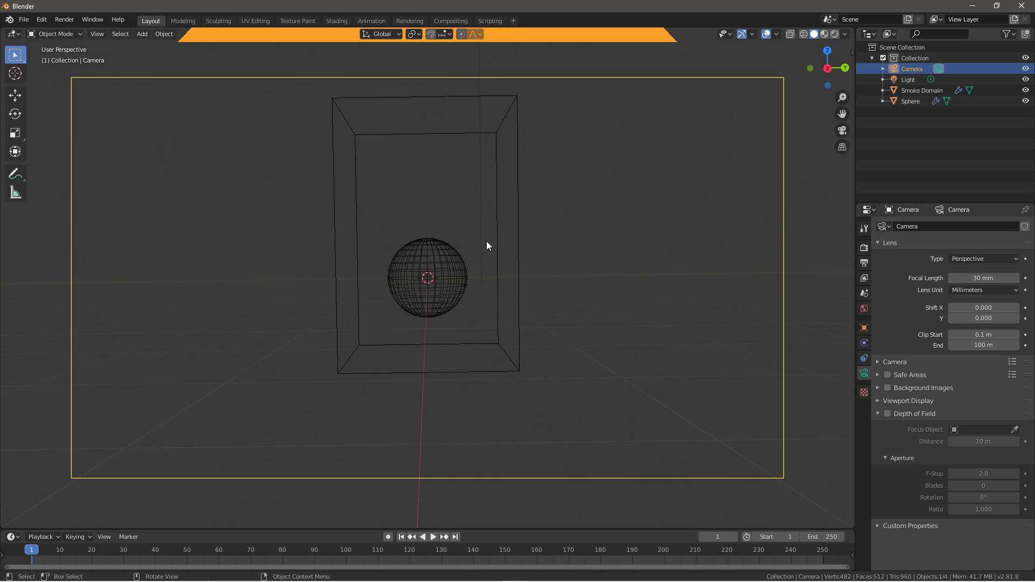
pyautogui.press('KP_0')
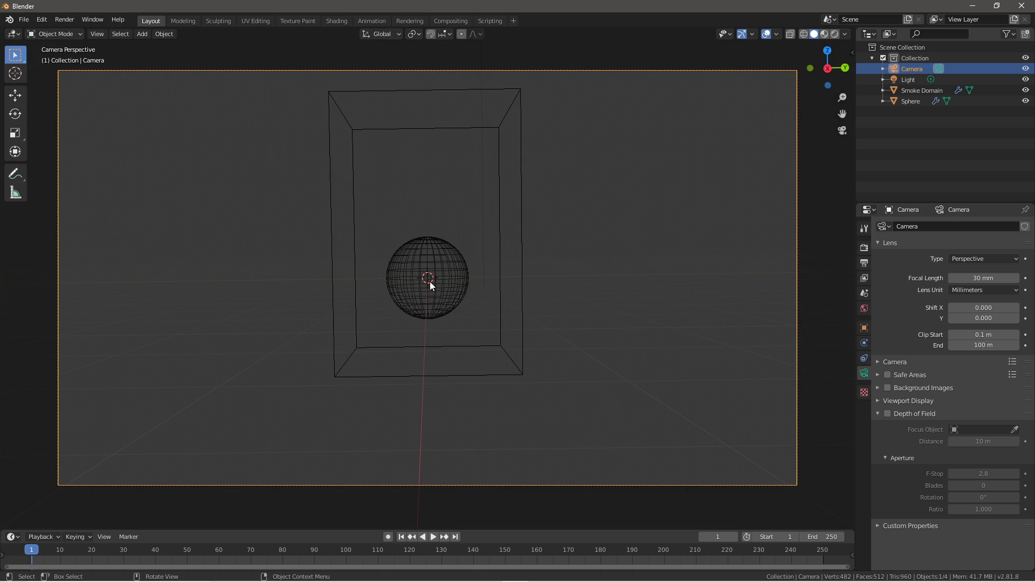
pyautogui.click(430, 282)
pyautogui.click(866, 374)
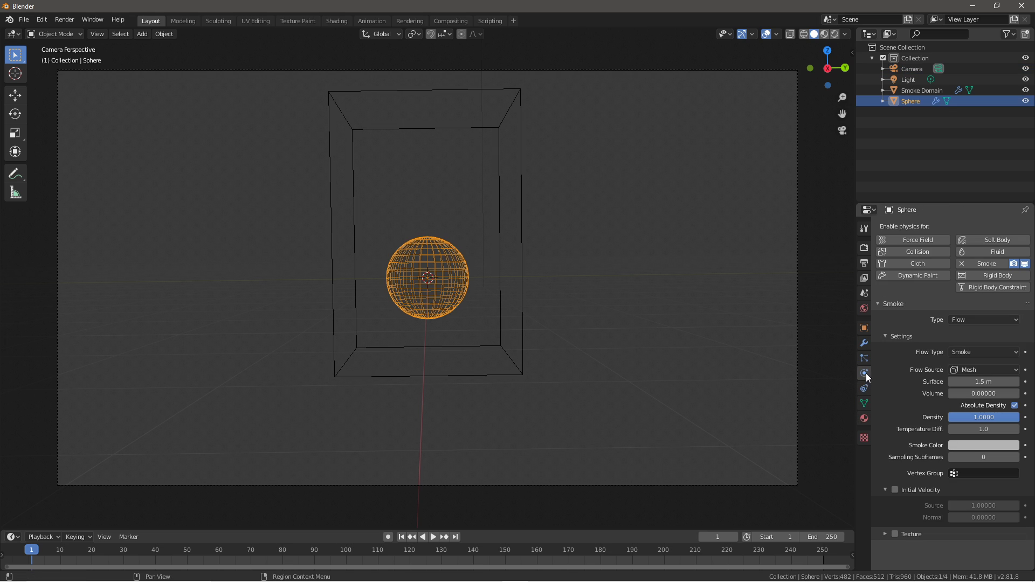
pyautogui.click(970, 356)
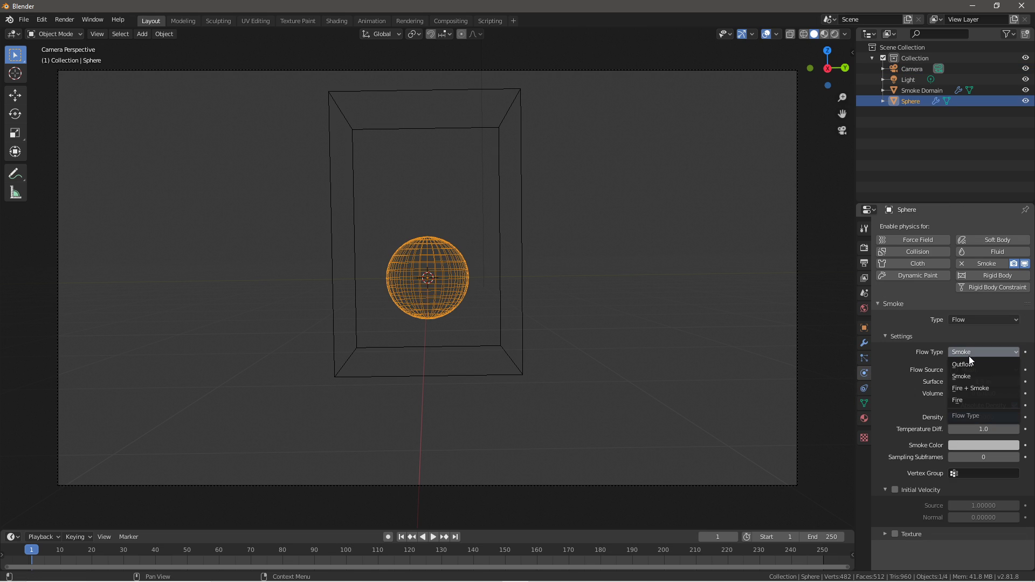
pyautogui.click(976, 390)
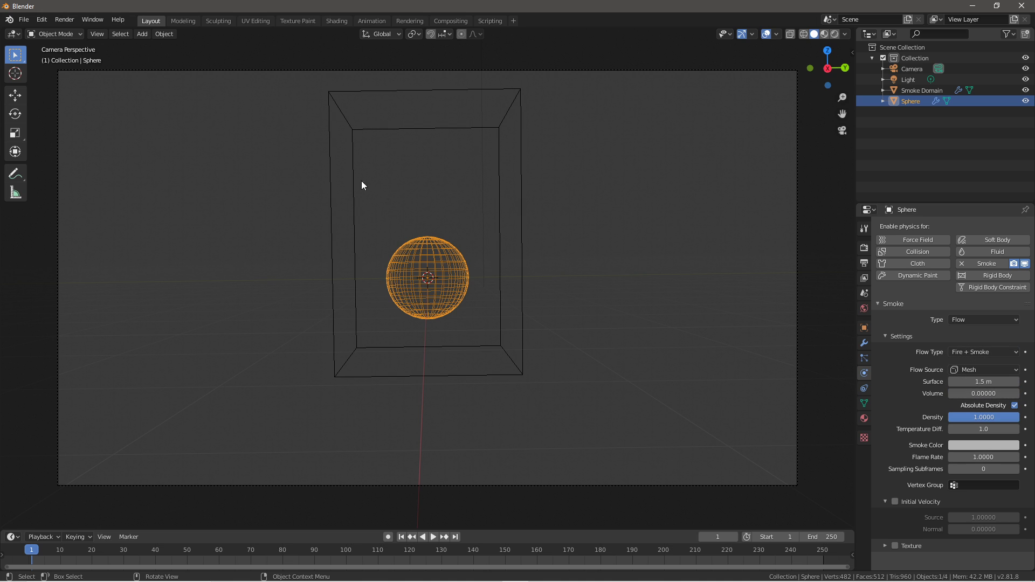
pyautogui.click(984, 353)
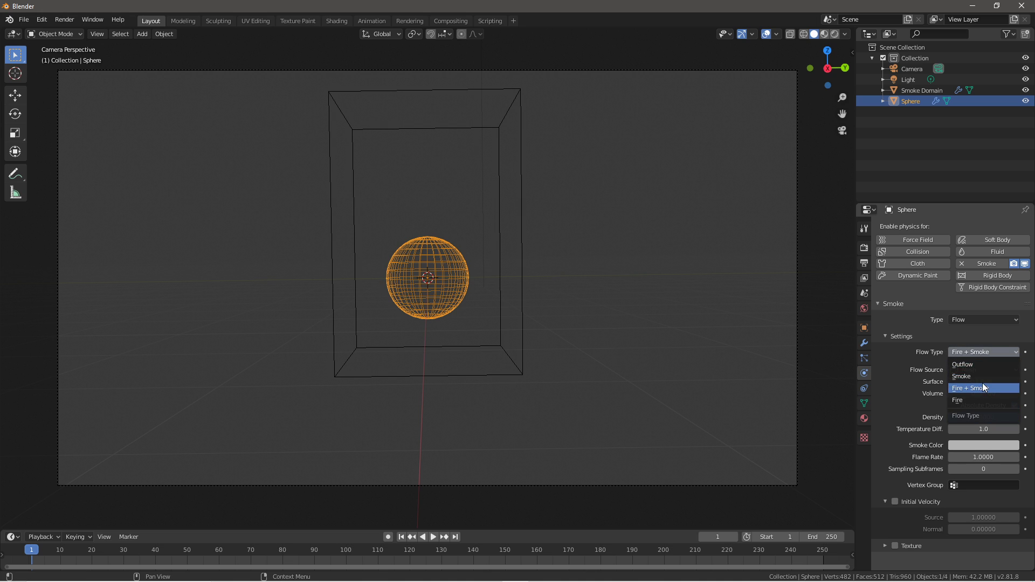
pyautogui.click(979, 388)
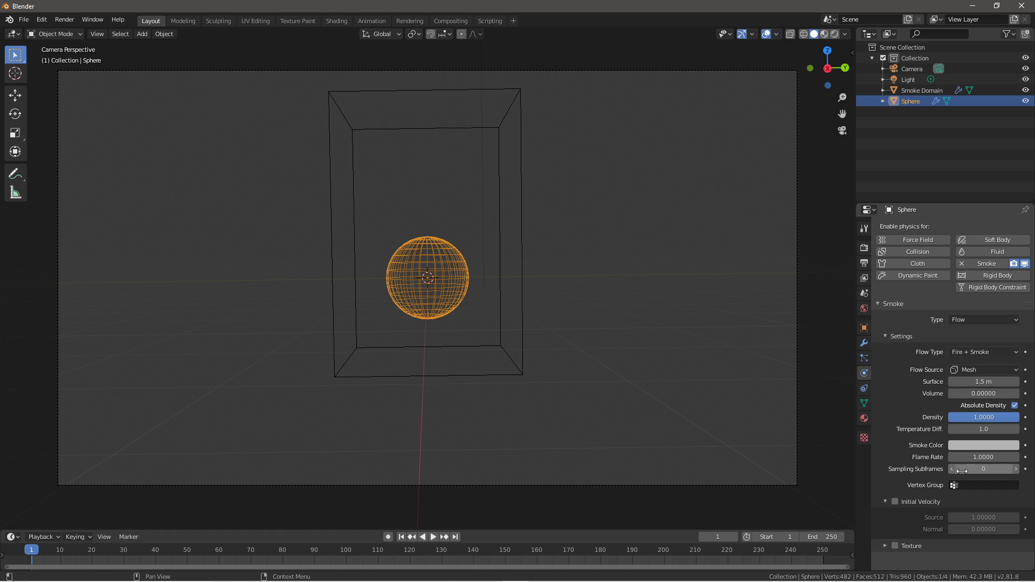
pyautogui.click(584, 283)
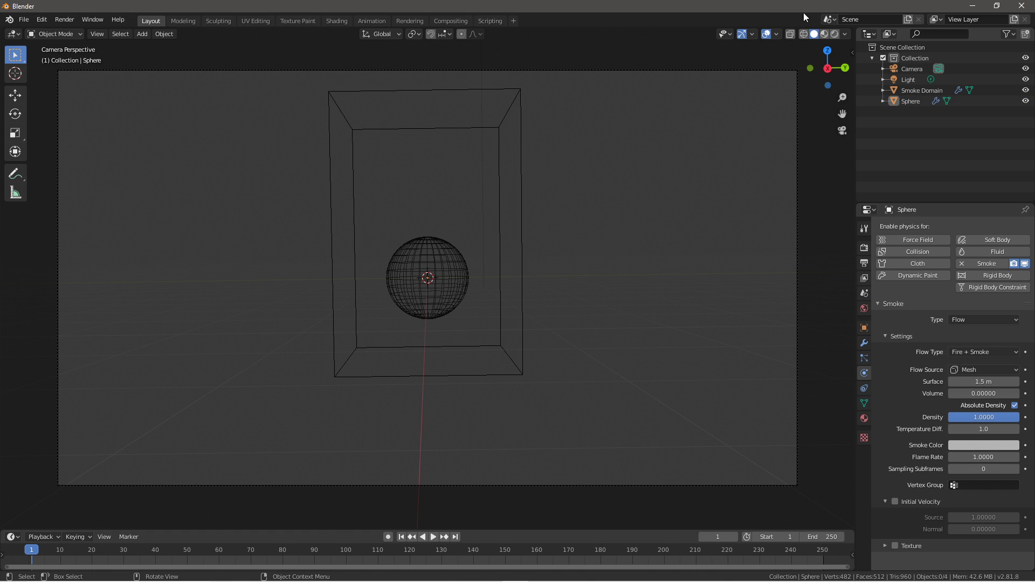
# Step: Split the 3D viewport into two side-by-side areas and make the new one a Shader Editor with its sidebar collapsed
pyautogui.moveTo(854, 28); pyautogui.dragTo(386, 59)
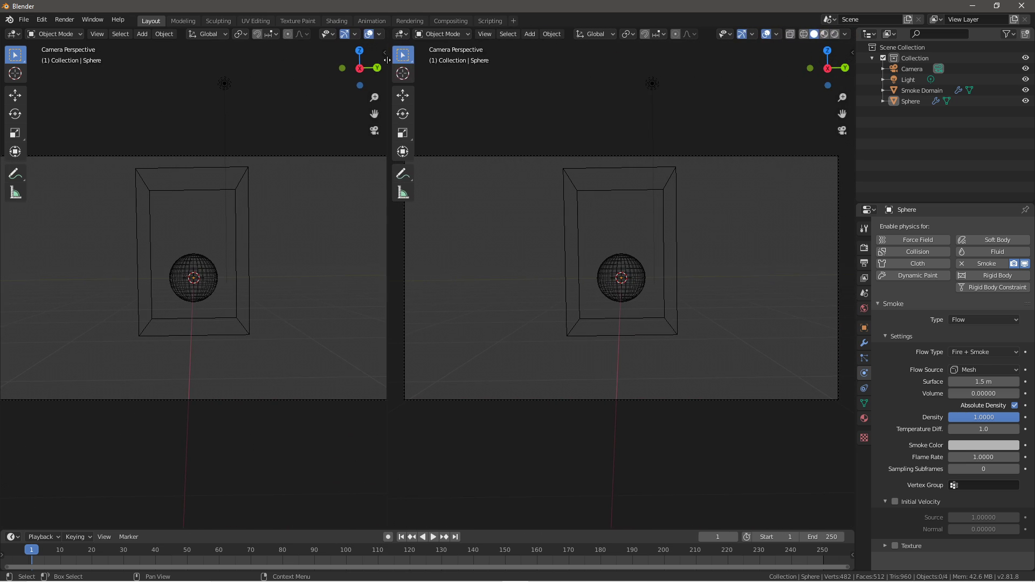
pyautogui.click(399, 34)
pyautogui.click(427, 110)
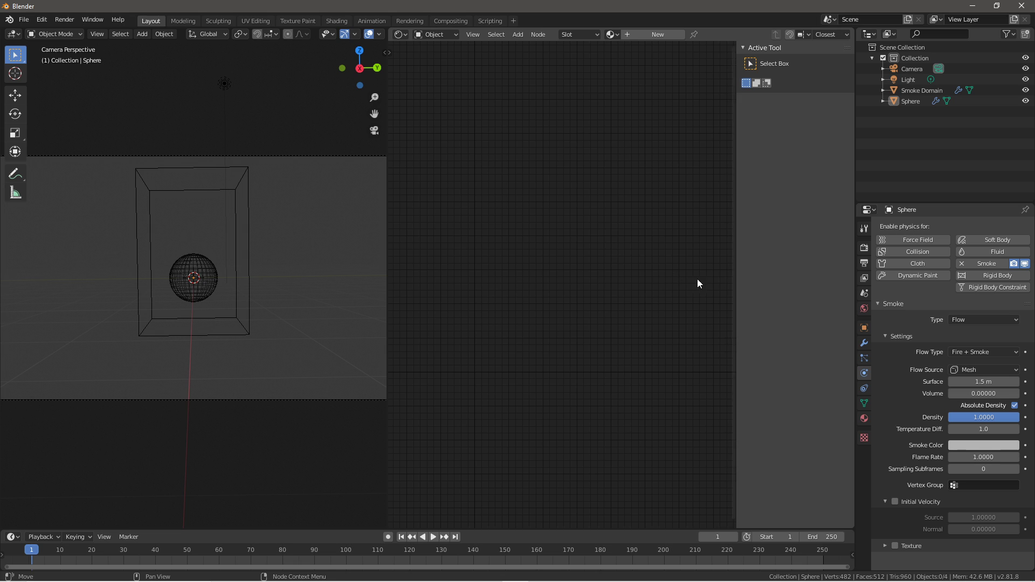
pyautogui.moveTo(737, 274); pyautogui.dragTo(809, 274)
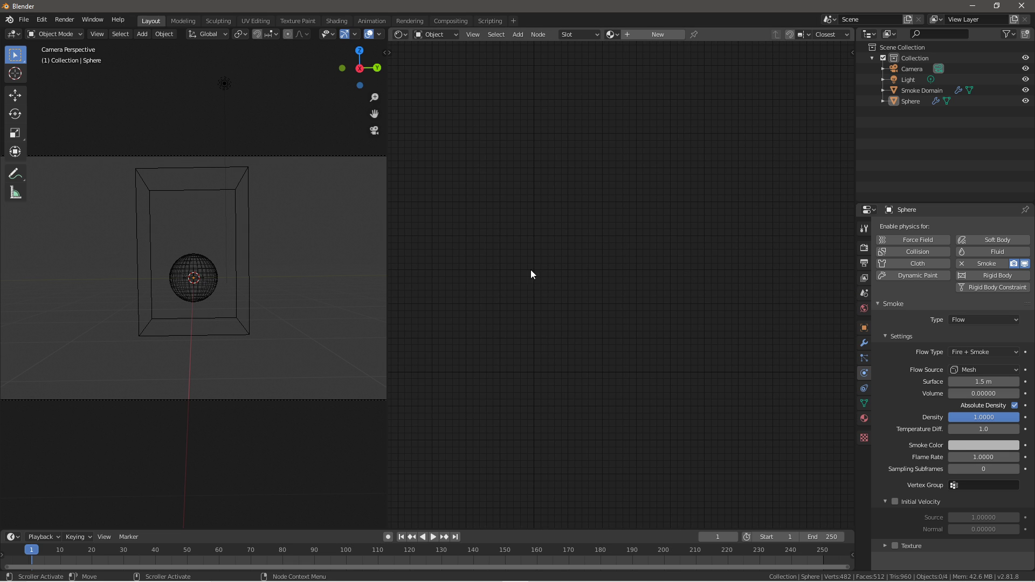
# Step: Select the smoke domain to show its material nodes and move the Material Output node closer to the Principled Volume
pyautogui.click(200, 278)
pyautogui.click(251, 272)
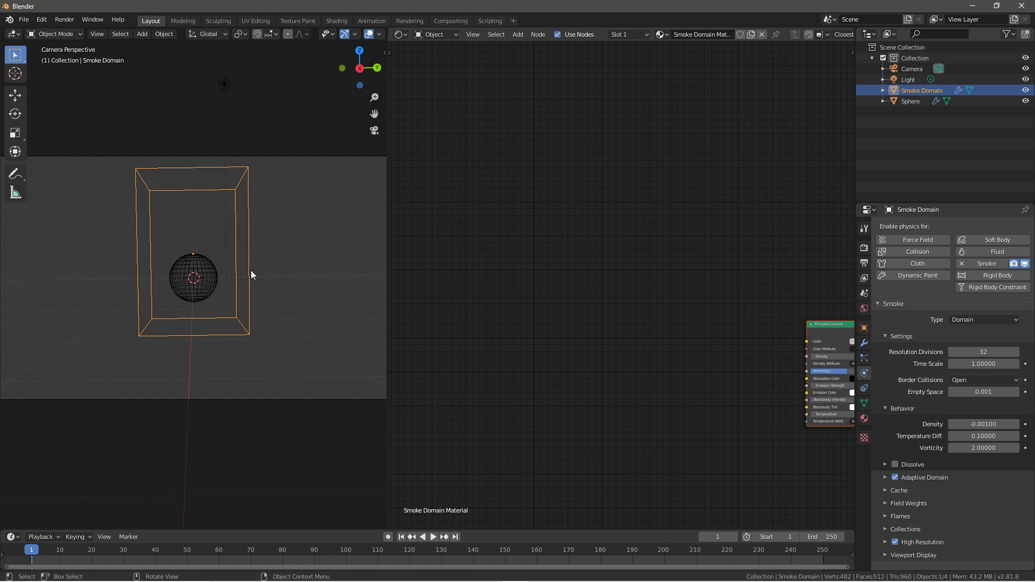
pyautogui.moveTo(740, 369); pyautogui.dragTo(515, 290, button='middle')
pyautogui.scroll(3, 655, 293)
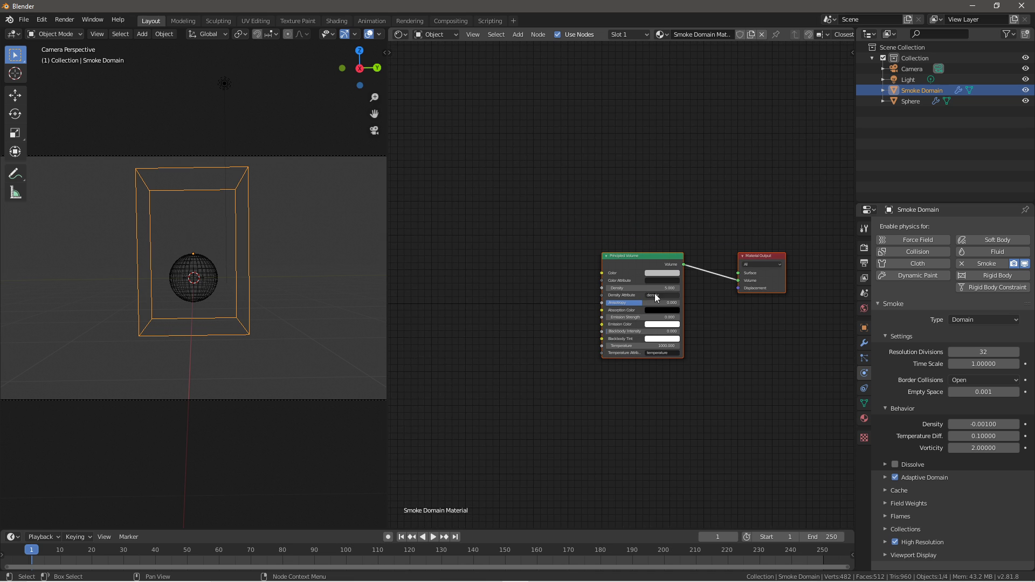
pyautogui.moveTo(830, 250); pyautogui.dragTo(758, 249)
pyautogui.moveTo(497, 423); pyautogui.dragTo(556, 378, button='middle')
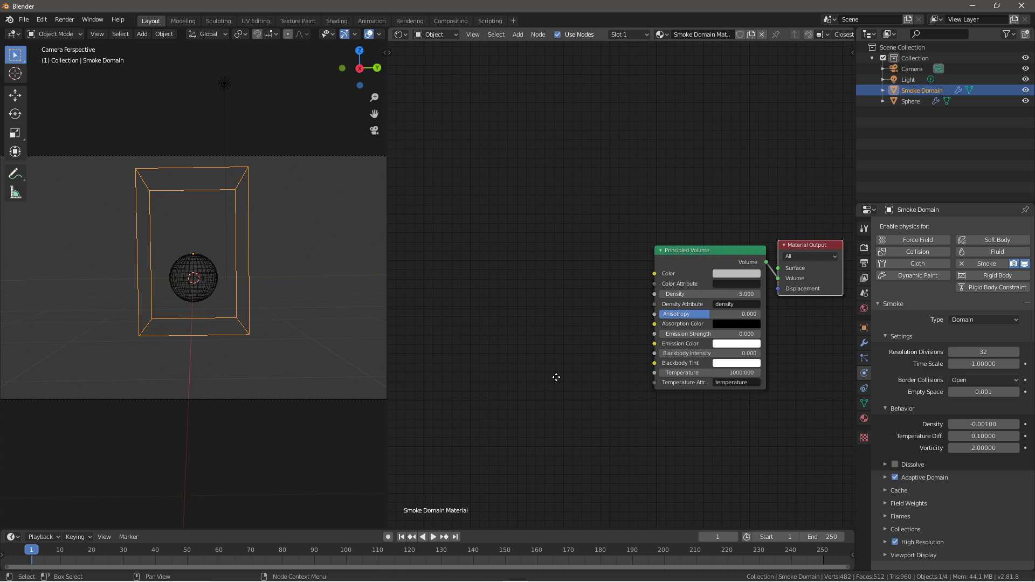
# Step: Add a Value node to the smoke domain material and connect it to the Principled Volume's Blackbody Intensity
pyautogui.hotkey('shift', 'a')
pyautogui.click(484, 316)
pyautogui.write('a')
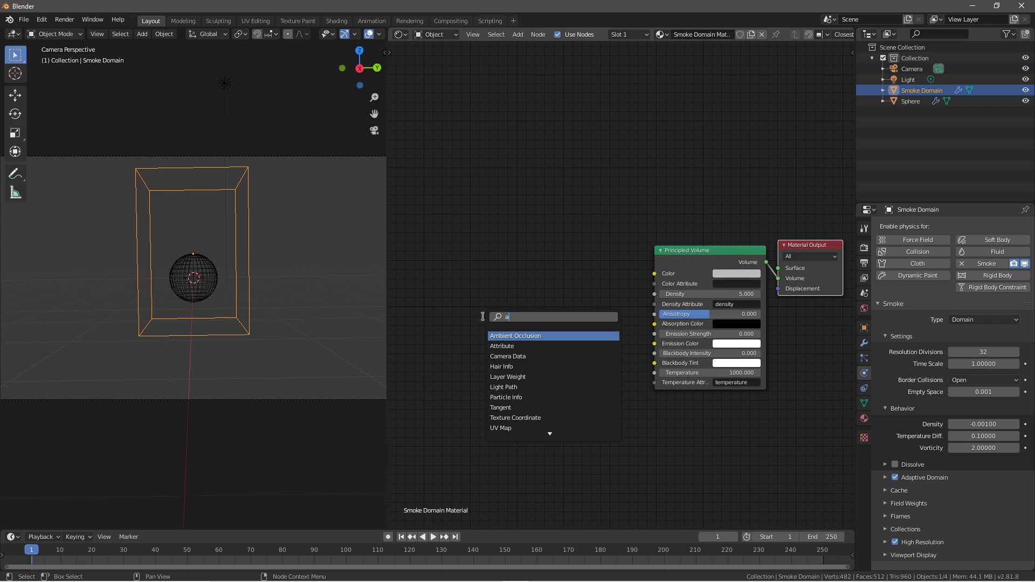
pyautogui.press('BackSpace')
pyautogui.write('va')
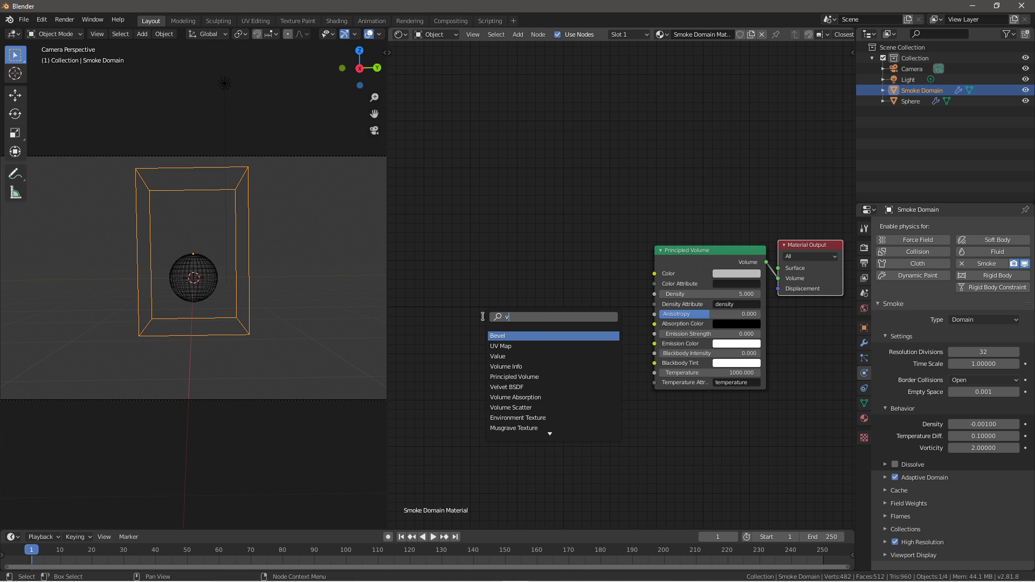
pyautogui.click(527, 336)
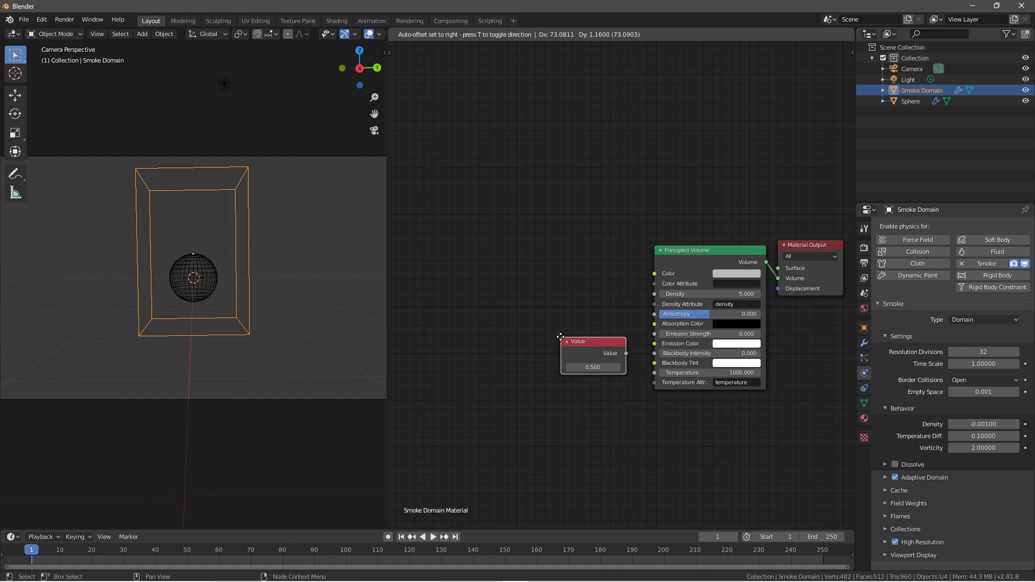
pyautogui.click(624, 371)
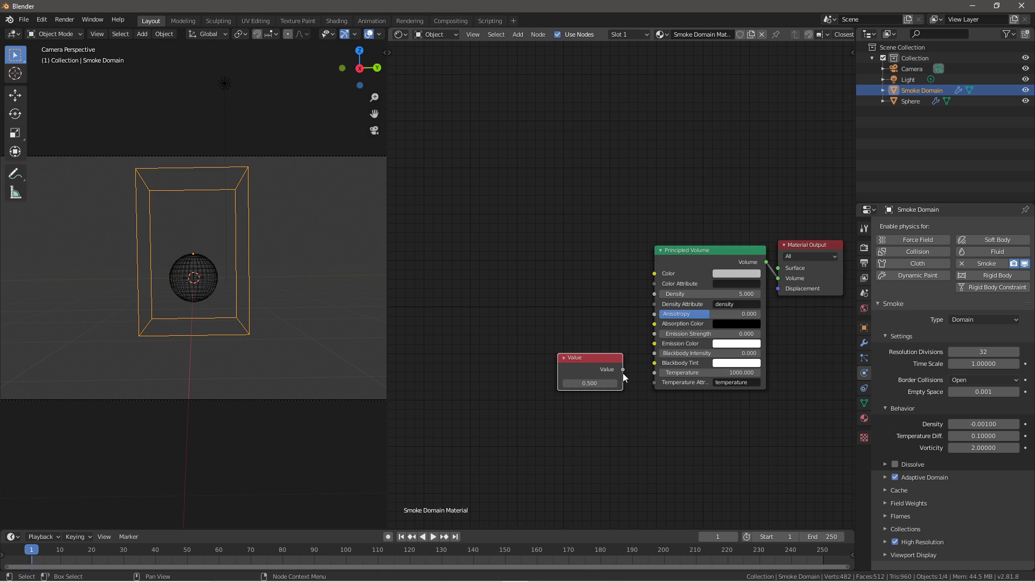
pyautogui.moveTo(623, 370); pyautogui.dragTo(654, 354)
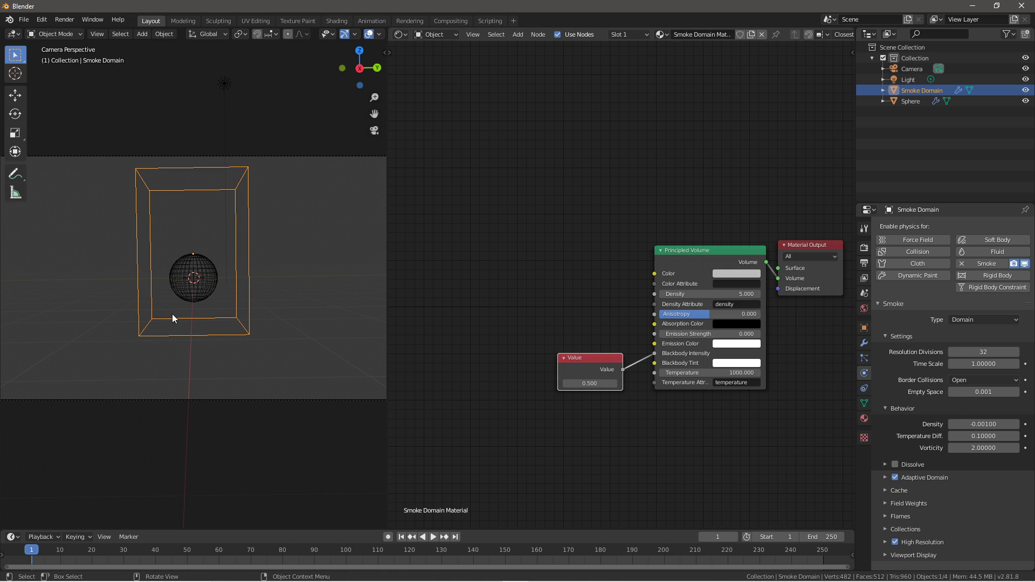
# Step: Switch the 3D viewport to rendered shading and set the Value node to 20
pyautogui.press('z')
pyautogui.click(171, 276)
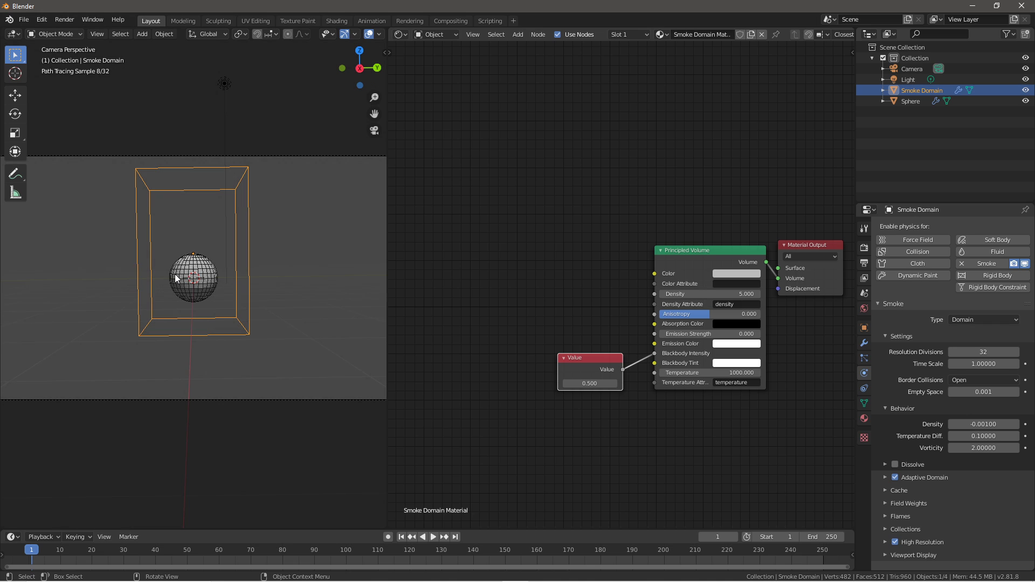
pyautogui.click(584, 383)
pyautogui.write('20')
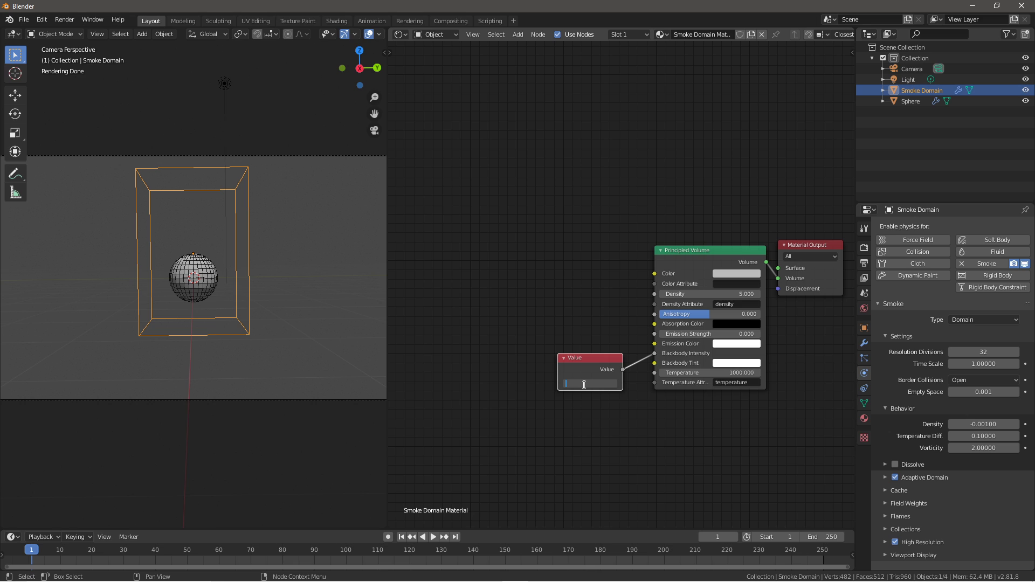
pyautogui.press('Return')
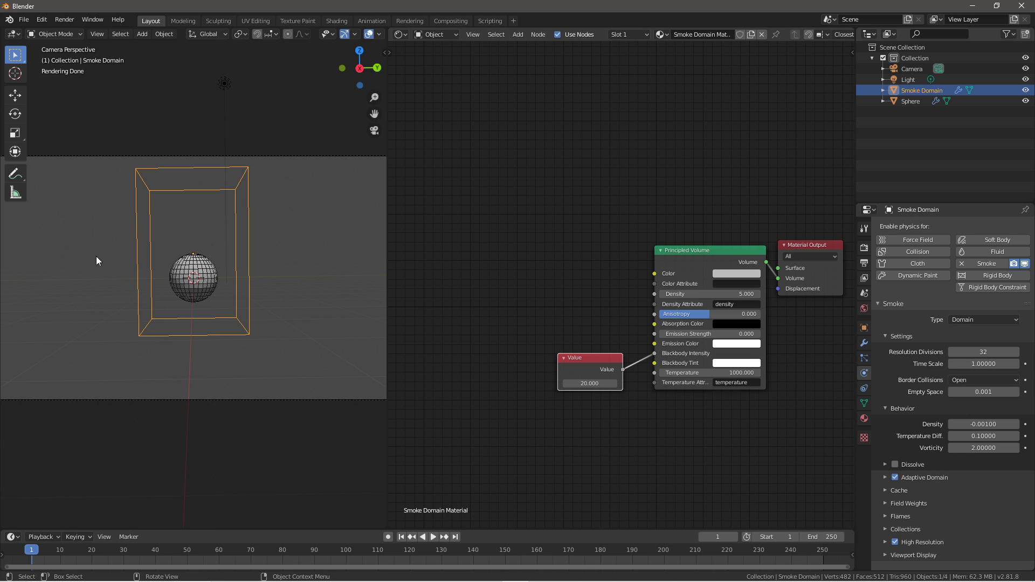
# Step: Play the simulation to frame 36 and examine the rendered fire and smoke up close
pyautogui.scroll(-1, 108, 261)
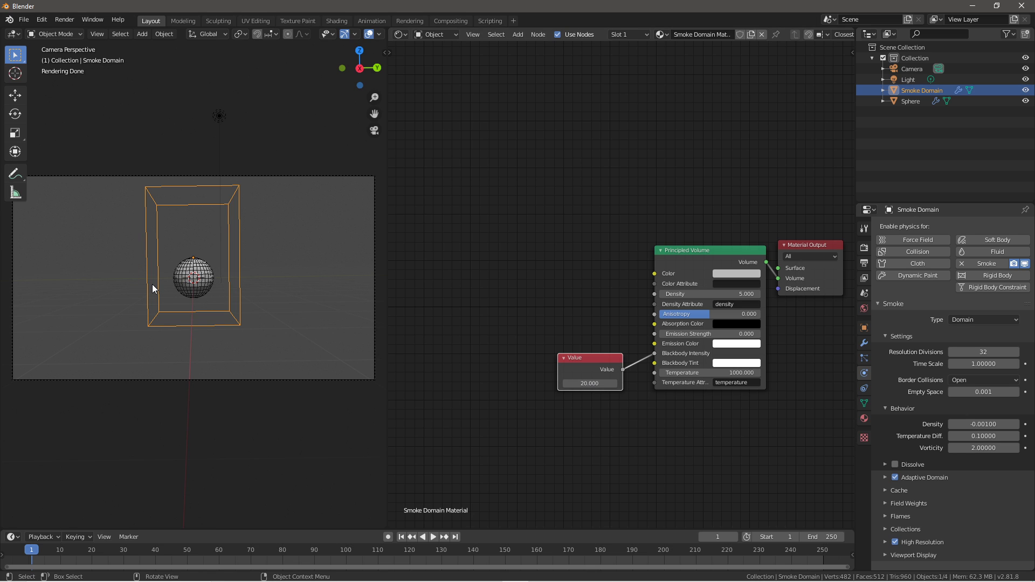
pyautogui.press('z')
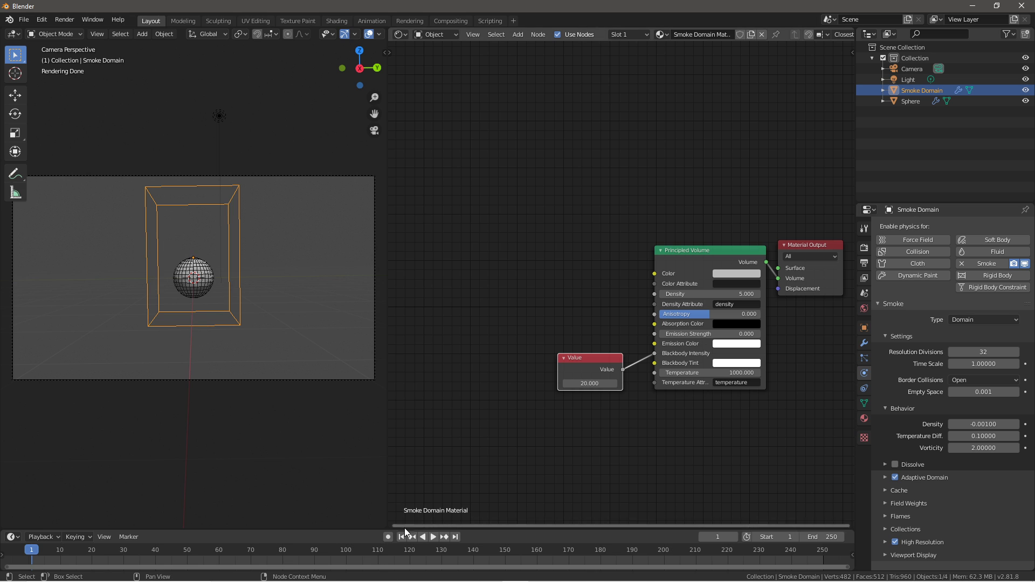
pyautogui.click(431, 538)
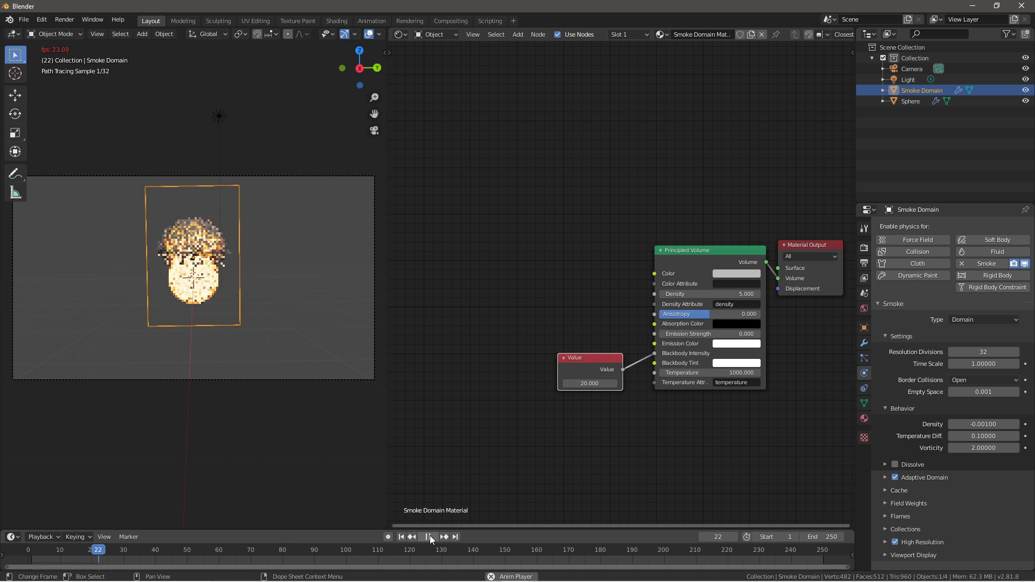
pyautogui.click(430, 537)
pyautogui.scroll(1, 145, 254)
pyautogui.scroll(2, 154, 256)
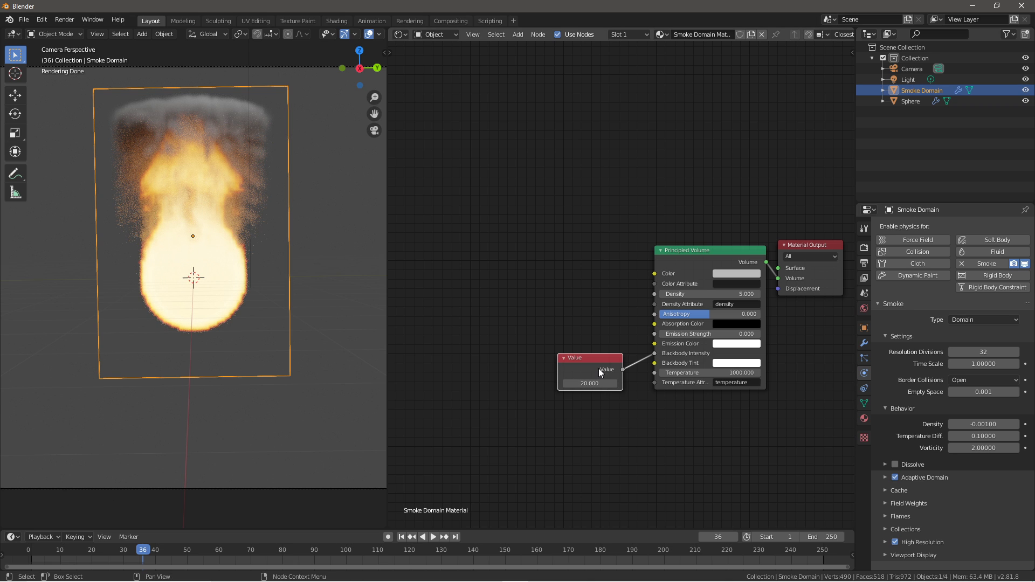
# Step: Delete the Value node and connect a newly added Value node to the Principled Volume's Blackbody Intensity
pyautogui.press('x')
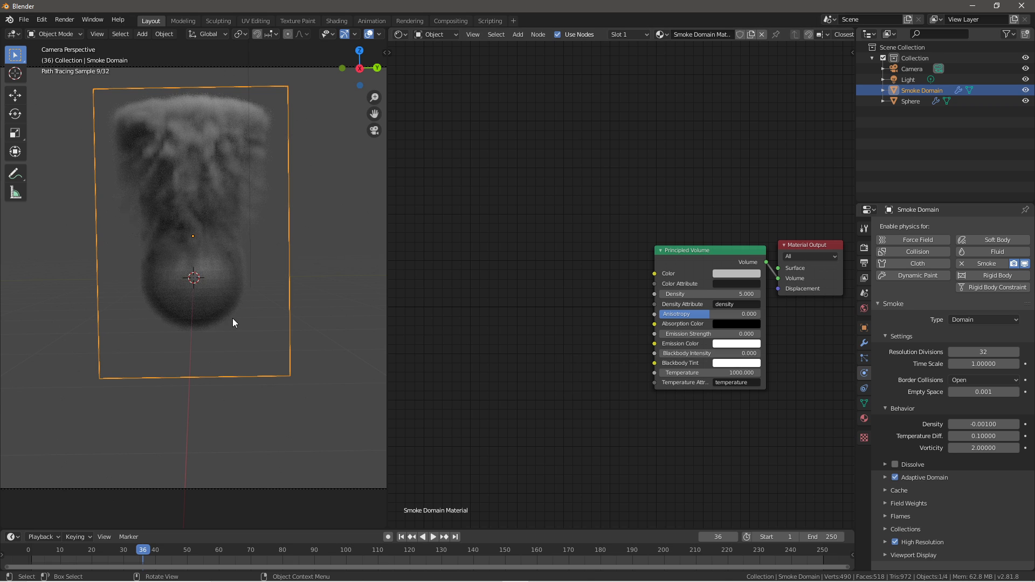
pyautogui.hotkey('shift', 'a')
pyautogui.click(560, 373)
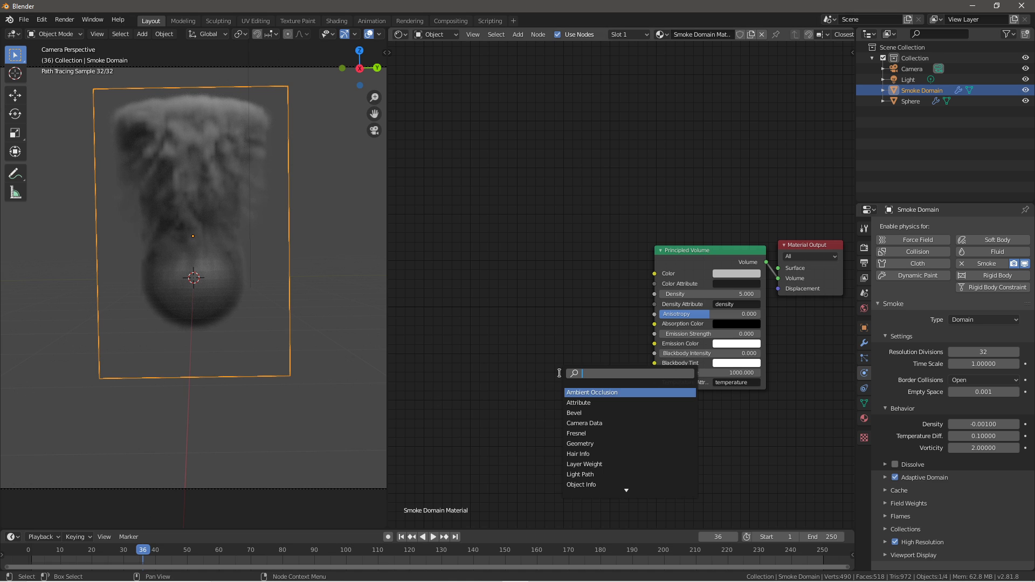
pyautogui.write('va')
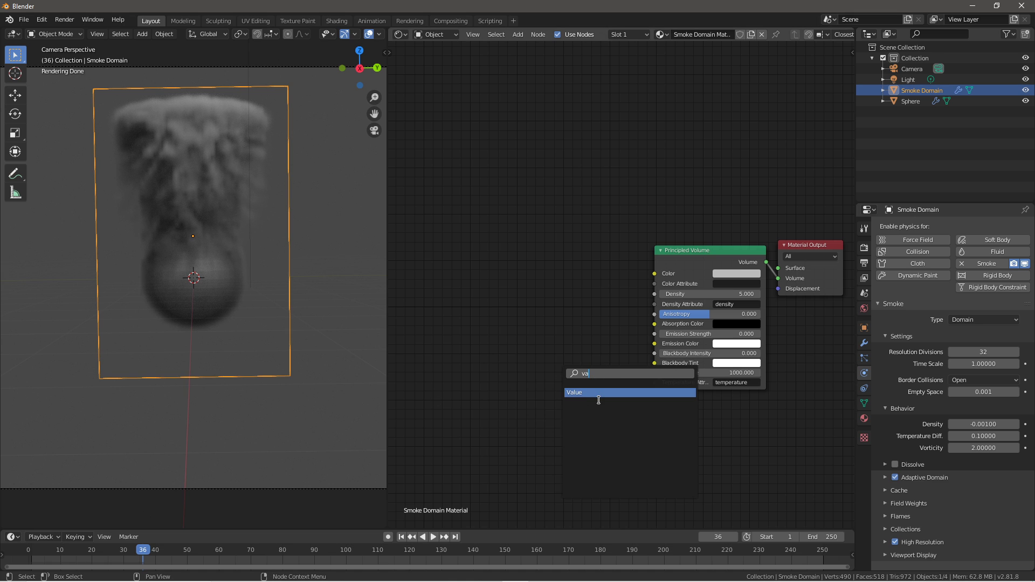
pyautogui.press('Return')
pyautogui.click(601, 384)
pyautogui.moveTo(641, 374); pyautogui.dragTo(653, 354)
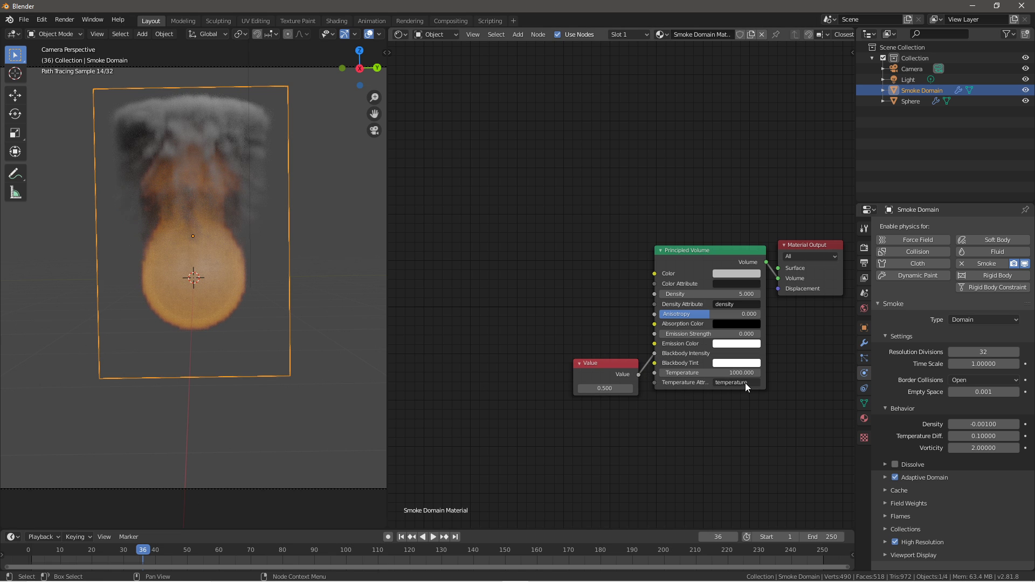
# Step: Set the new Value node driving the Blackbody Intensity to 20
pyautogui.click(618, 388)
pyautogui.write('20')
pyautogui.press('Return')
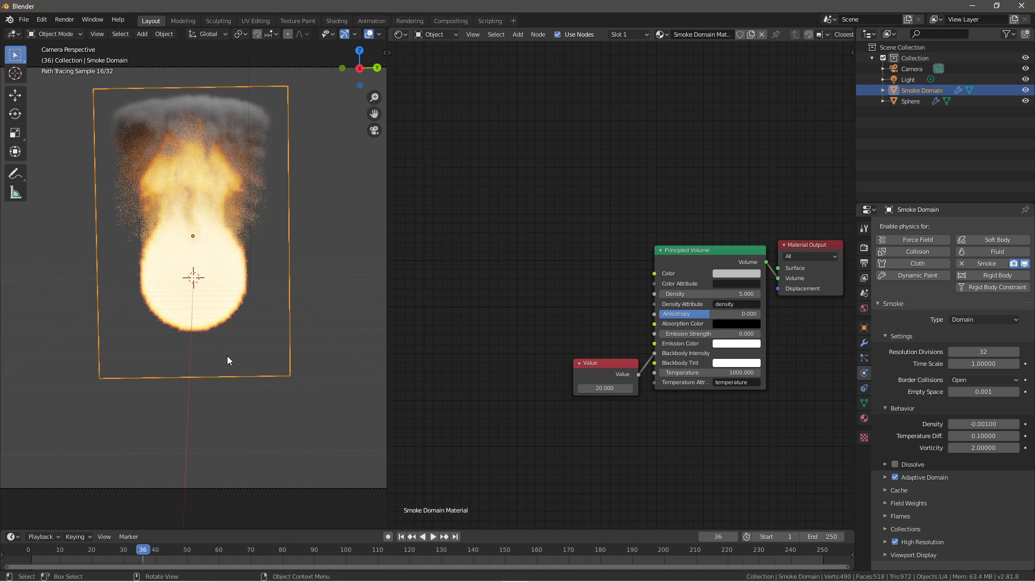
# Step: Try a different Blackbody Tint color on the Principled Volume node and undo the change
pyautogui.scroll(-2, 229, 355)
pyautogui.scroll(-1, 230, 355)
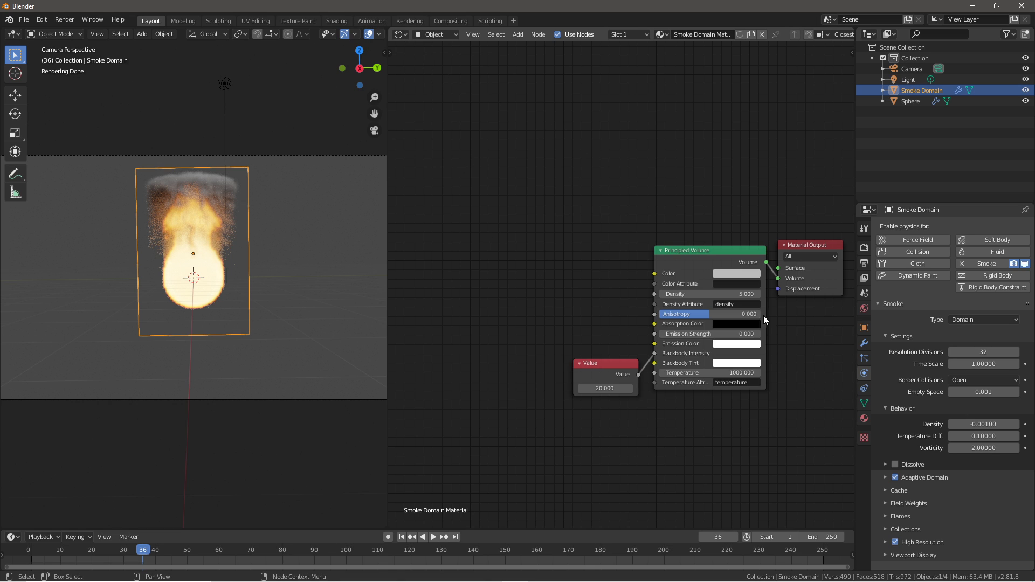
pyautogui.click(735, 365)
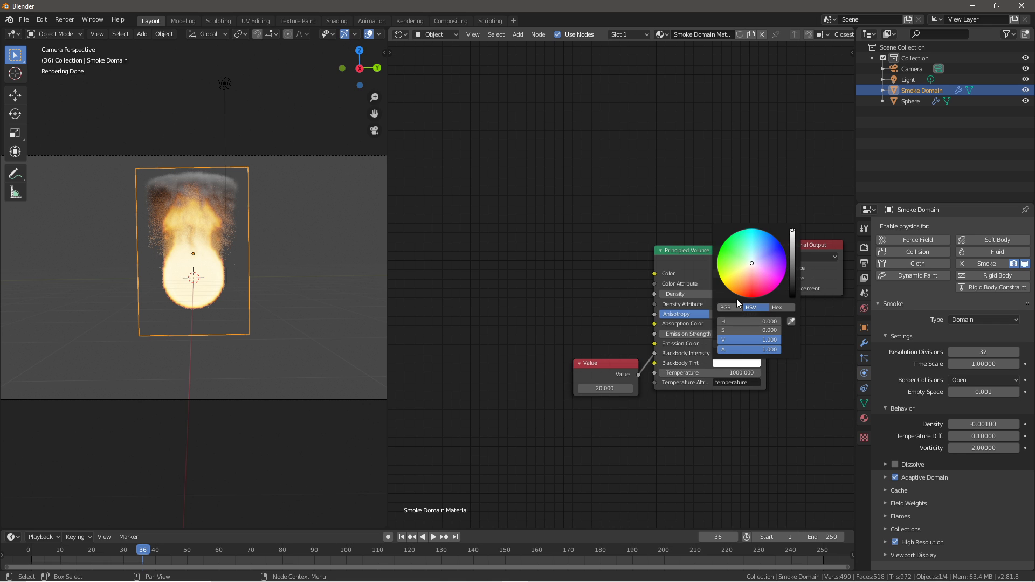
pyautogui.click(737, 363)
pyautogui.moveTo(754, 268); pyautogui.dragTo(779, 286)
pyautogui.hotkey('ctrl', 'z')
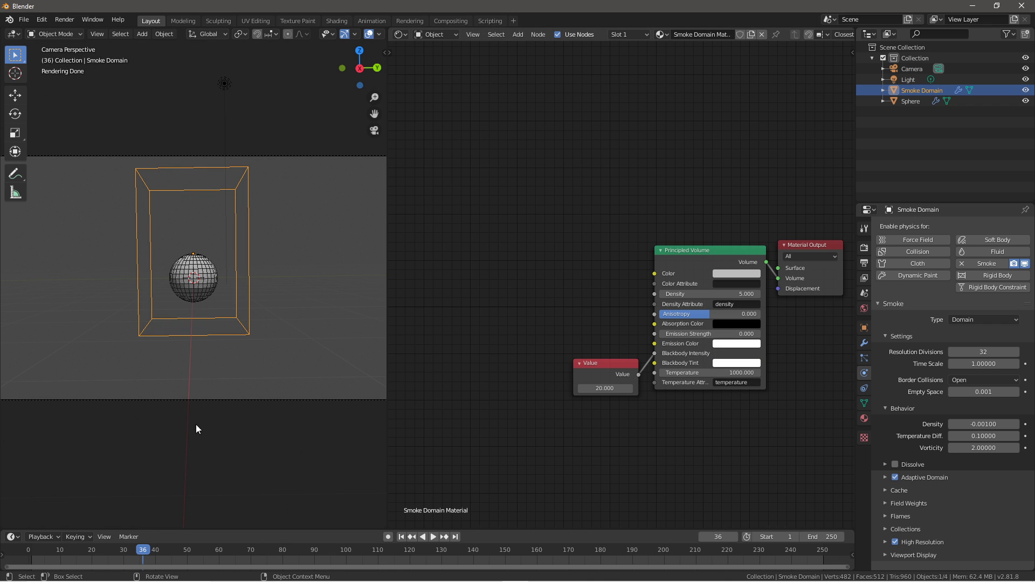
# Step: Play the simulation again up to frame 77 to preview the rendered fire
pyautogui.click(435, 537)
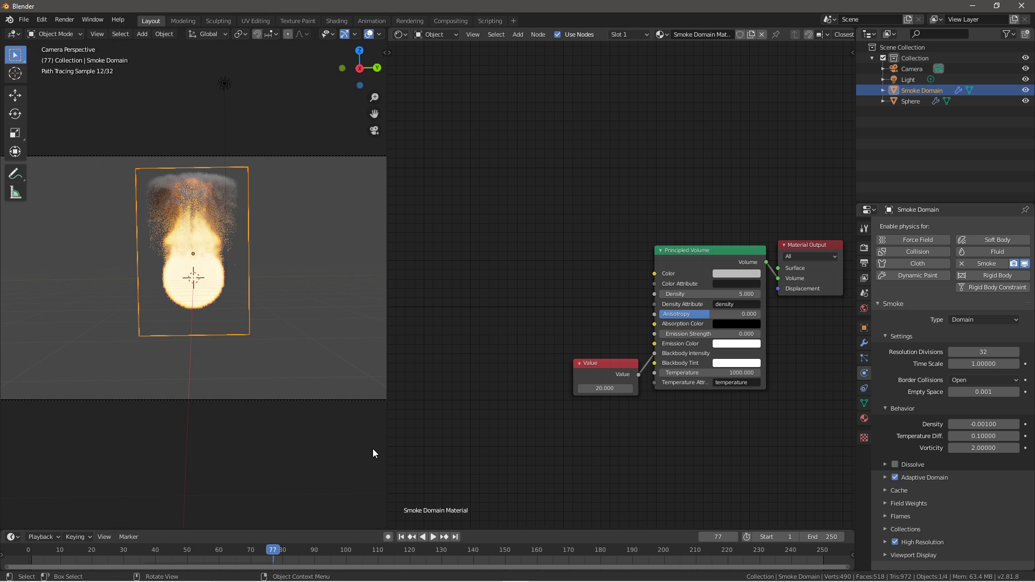
# Step: Return the animation to frame 1 and merge the shader editor area into the 3D viewport
pyautogui.click(427, 537)
pyautogui.click(402, 538)
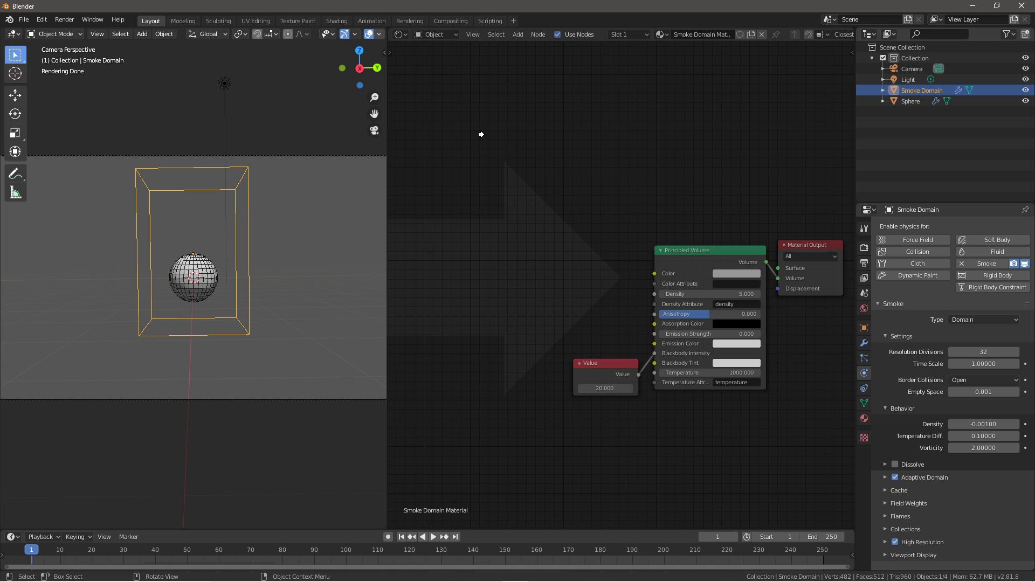
pyautogui.moveTo(538, 179); pyautogui.dragTo(539, 179)
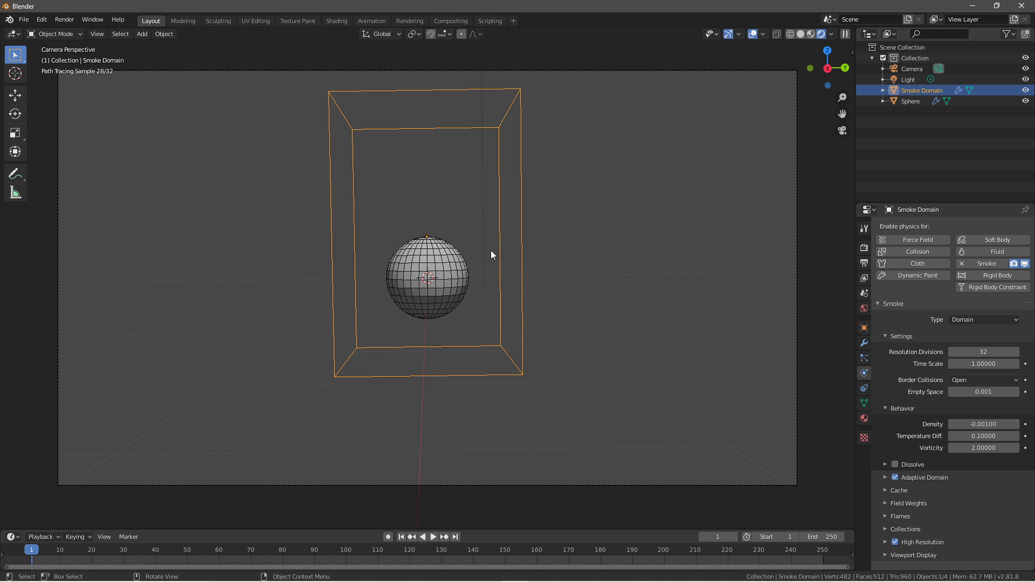
# Step: Set the smoke domain's Resolution Divisions to 200
pyautogui.moveTo(492, 255); pyautogui.dragTo(506, 277, button='middle')
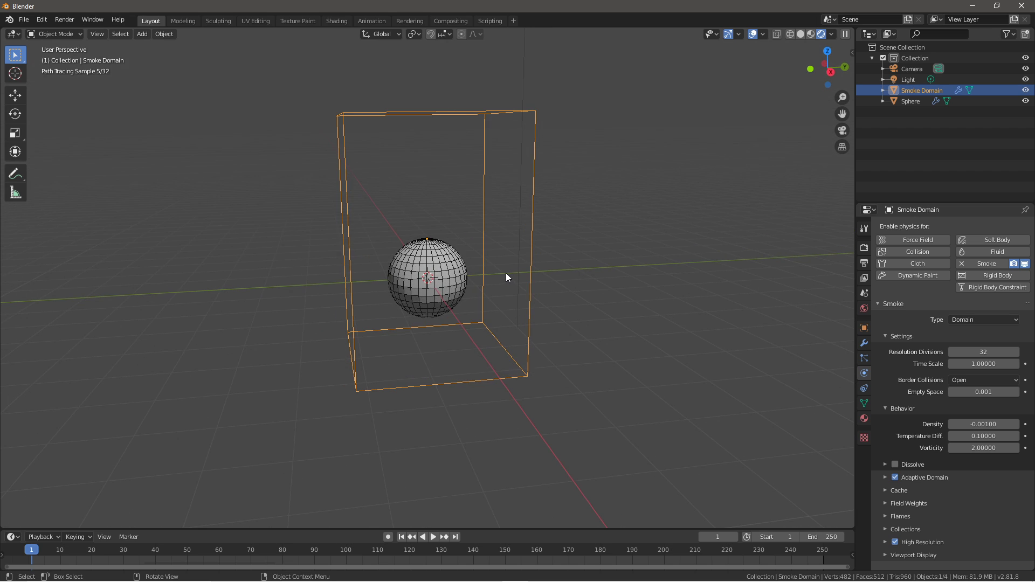
pyautogui.click(437, 270)
pyautogui.click(529, 297)
pyautogui.click(978, 354)
pyautogui.press('BackSpace')
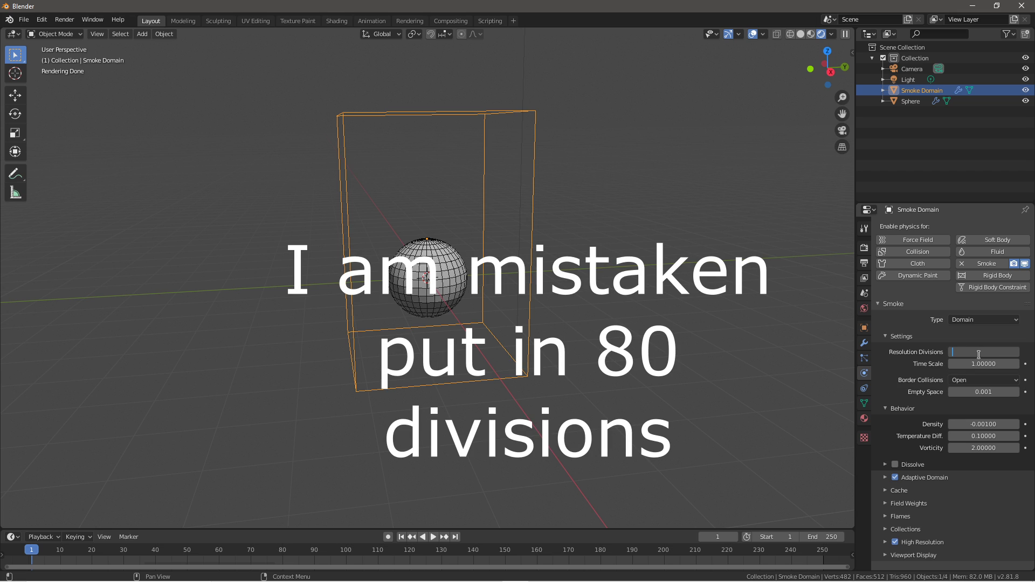
pyautogui.press('Return')
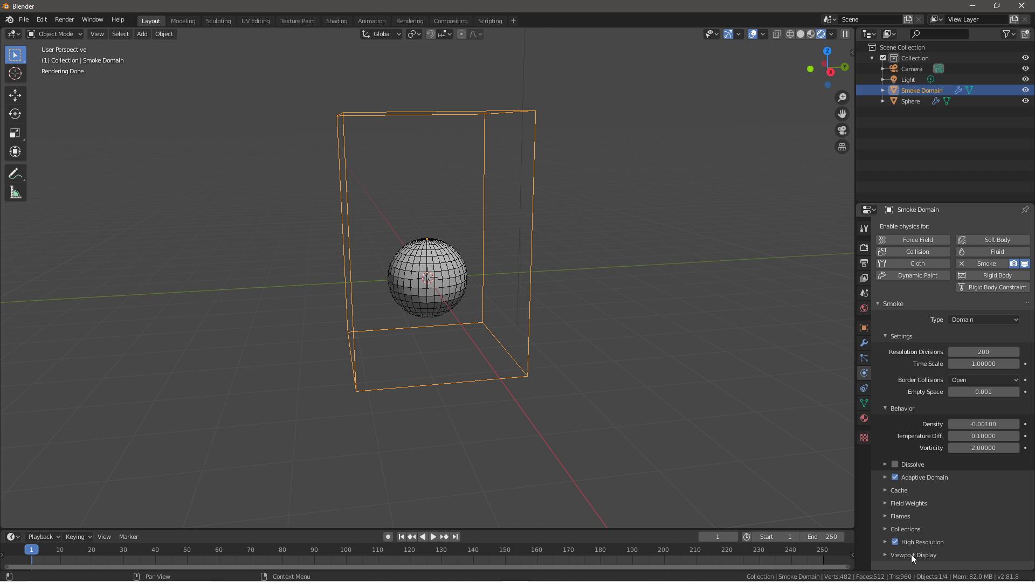
# Step: Expand the smoke domain's Cache settings to reach the baking options
pyautogui.click(27, 23)
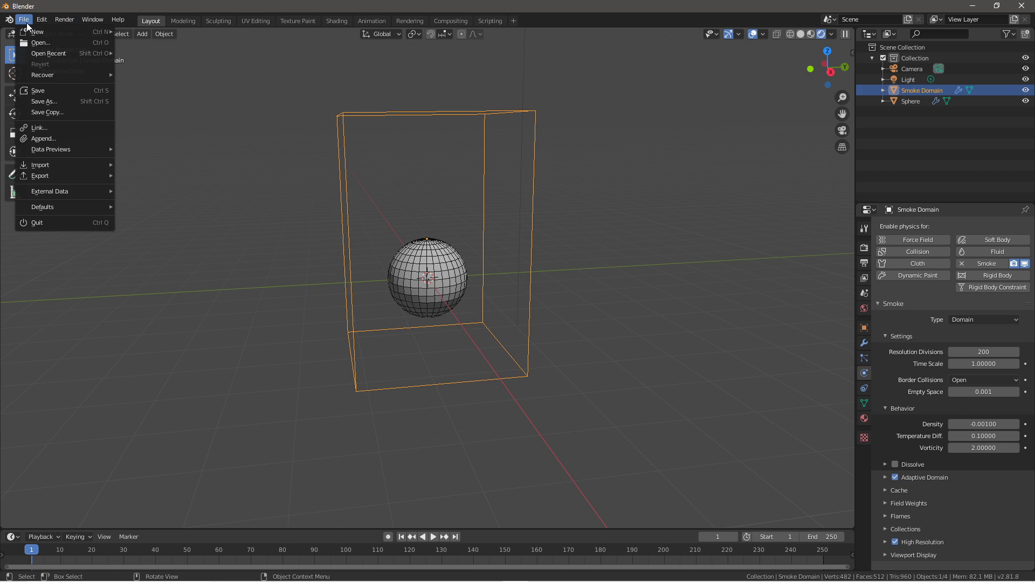
pyautogui.click(63, 92)
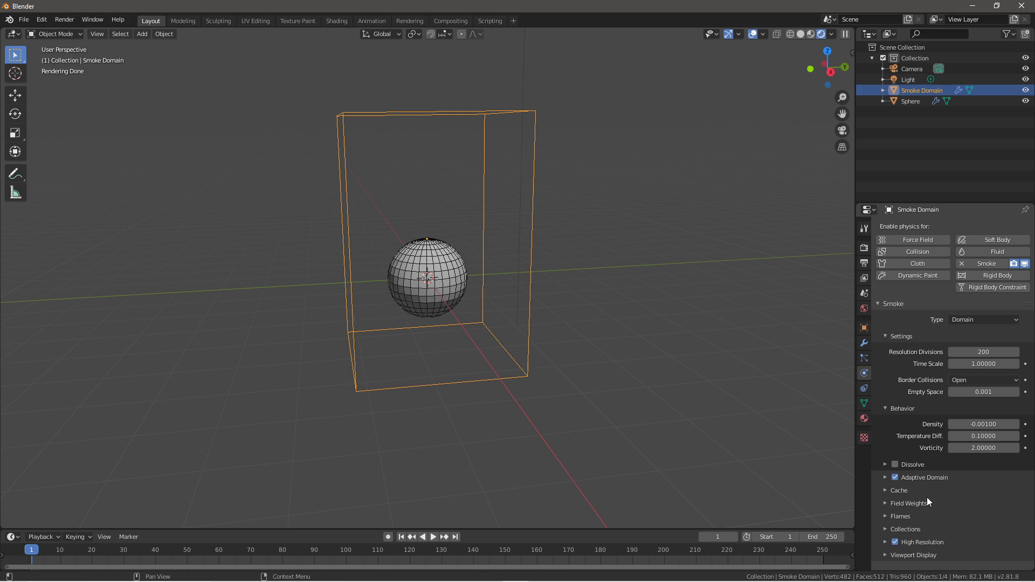
pyautogui.click(908, 530)
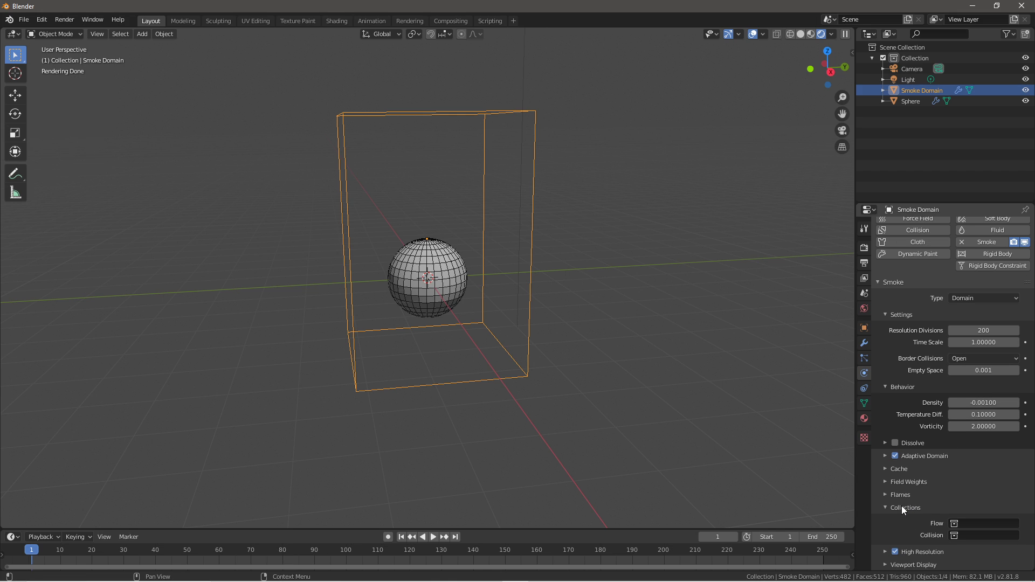
pyautogui.click(901, 507)
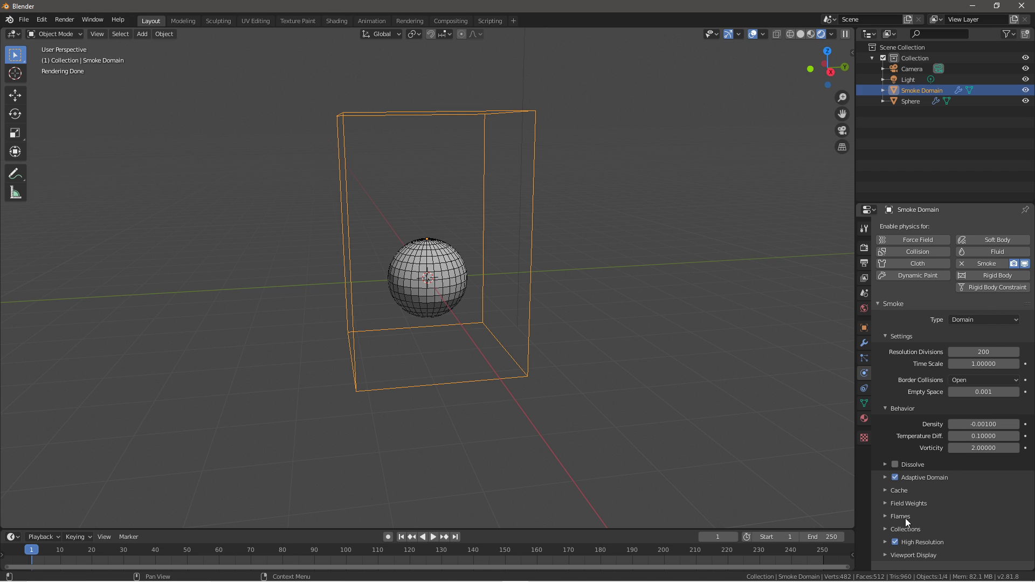
pyautogui.click(900, 492)
pyautogui.scroll(-5, 901, 495)
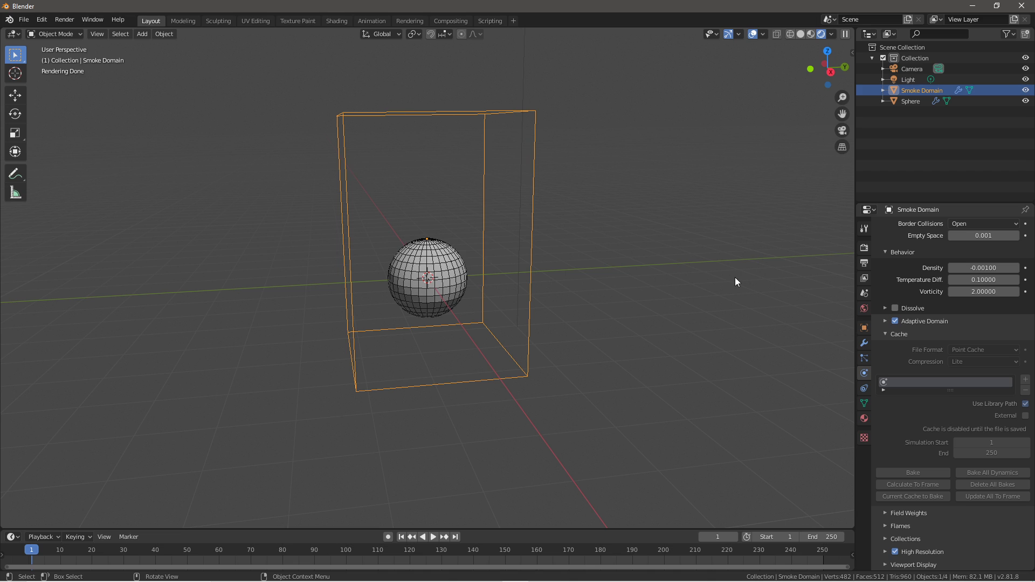
# Step: Test the unbaked simulation by playing it and checking frame 40, and return to frame 1
pyautogui.click(436, 537)
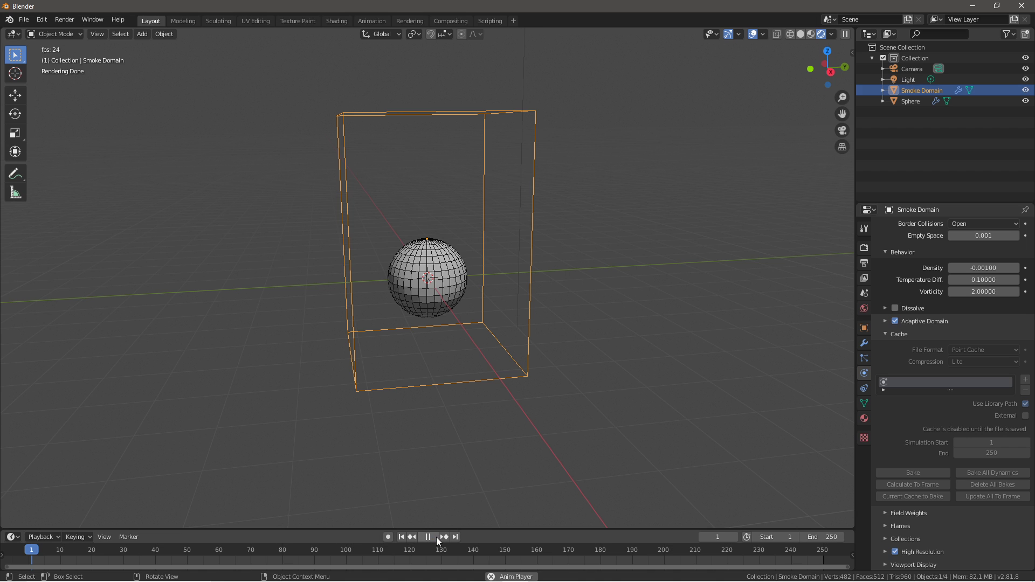
pyautogui.click(433, 537)
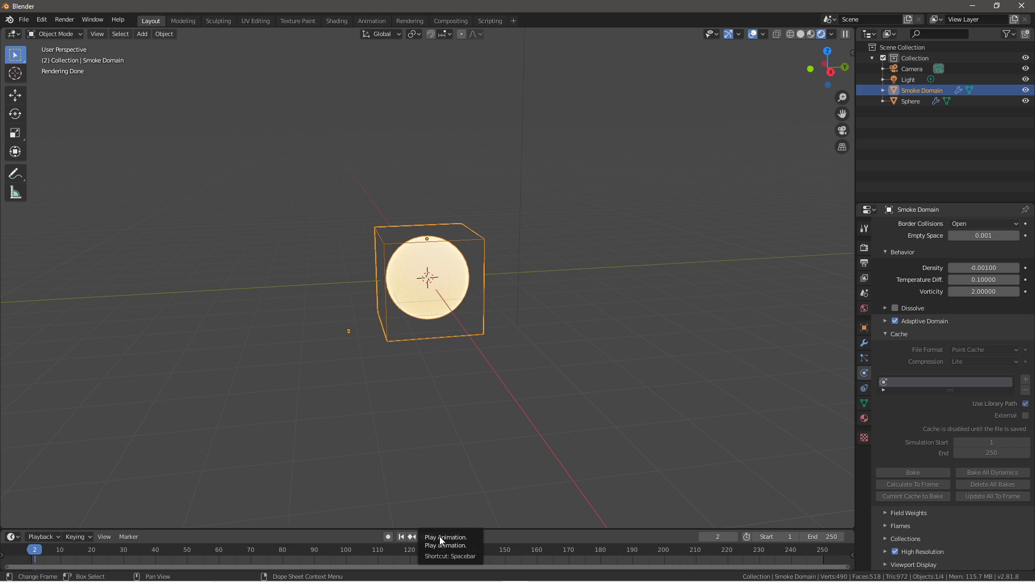
pyautogui.click(33, 549)
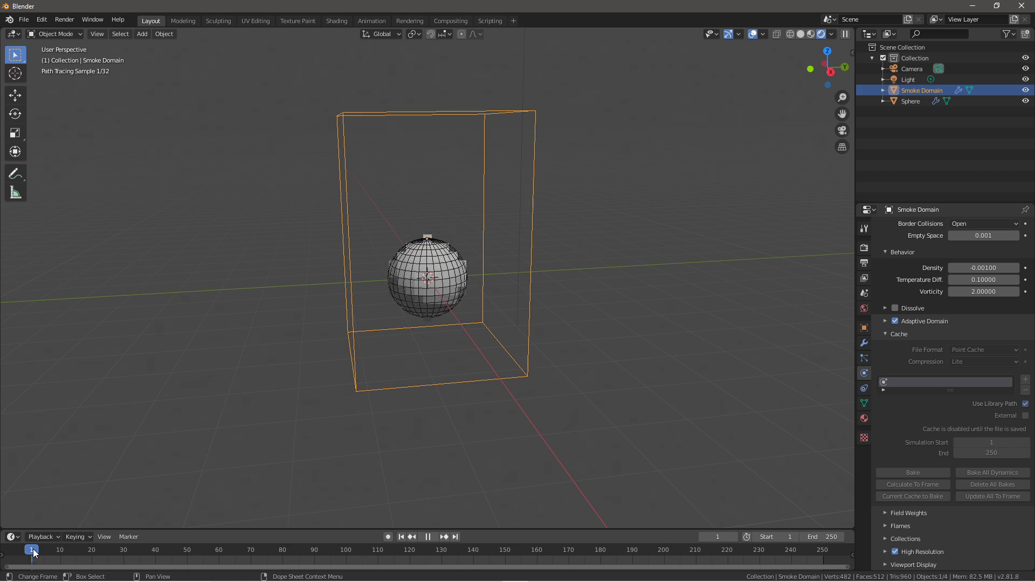
pyautogui.press('space')
pyautogui.press('space')
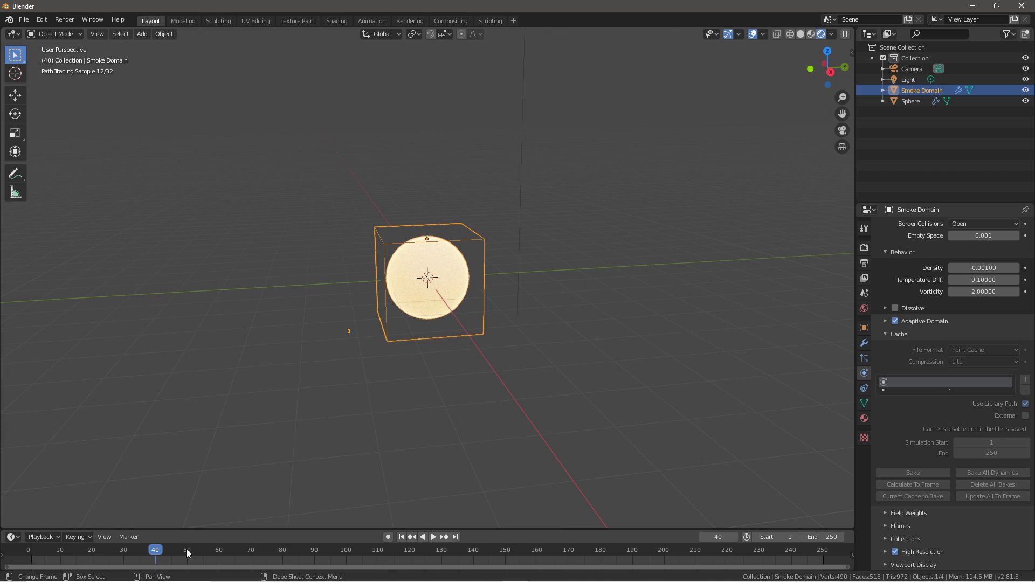
pyautogui.click(401, 537)
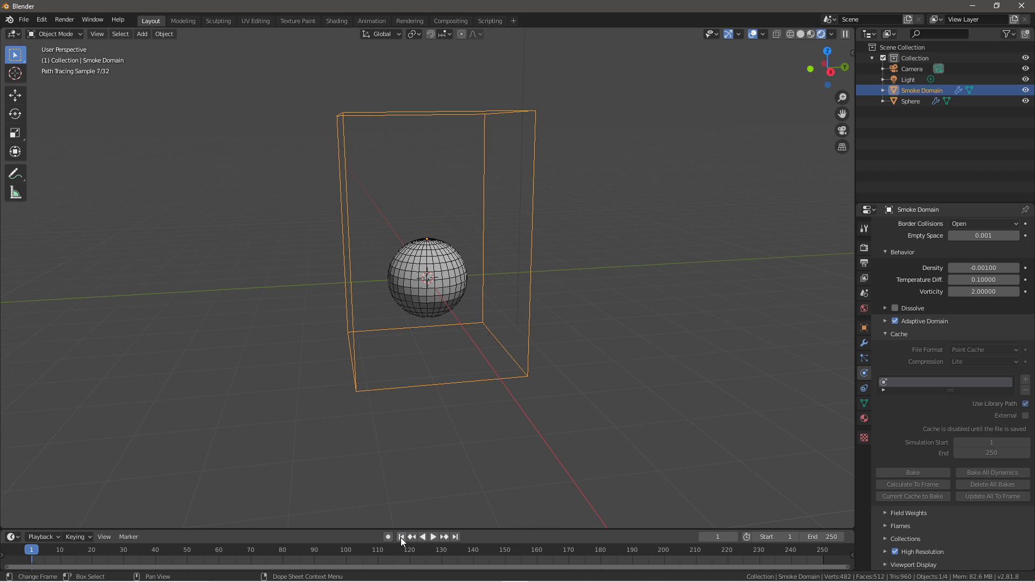
# Step: Save the project as "smoke+fire animation .blend" in the Robot mesh folder
pyautogui.click(29, 25)
pyautogui.click(37, 92)
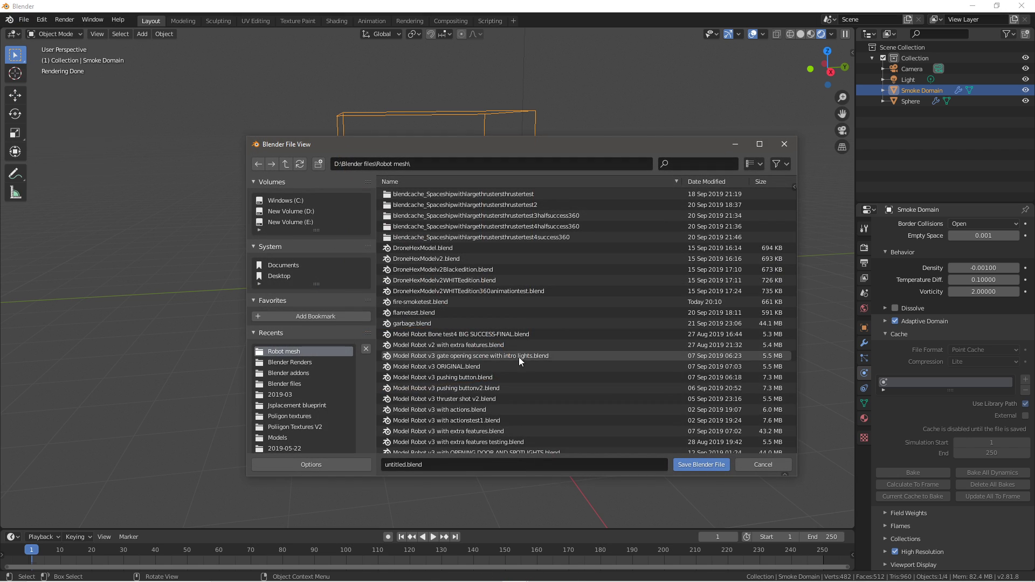
pyautogui.click(438, 464)
pyautogui.press('BackSpace')
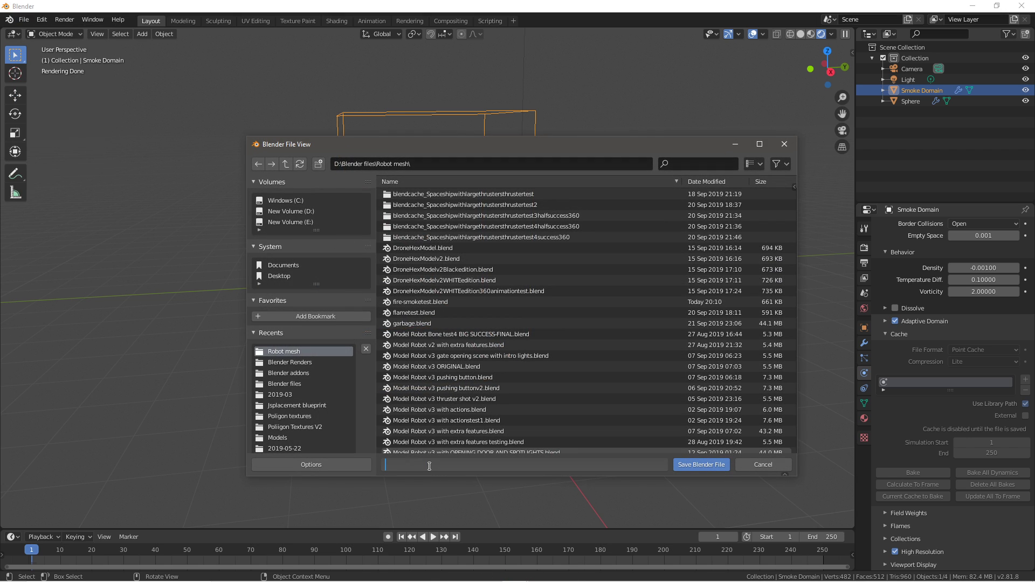
pyautogui.write('smoke+fire animation .blend')
pyautogui.click(696, 464)
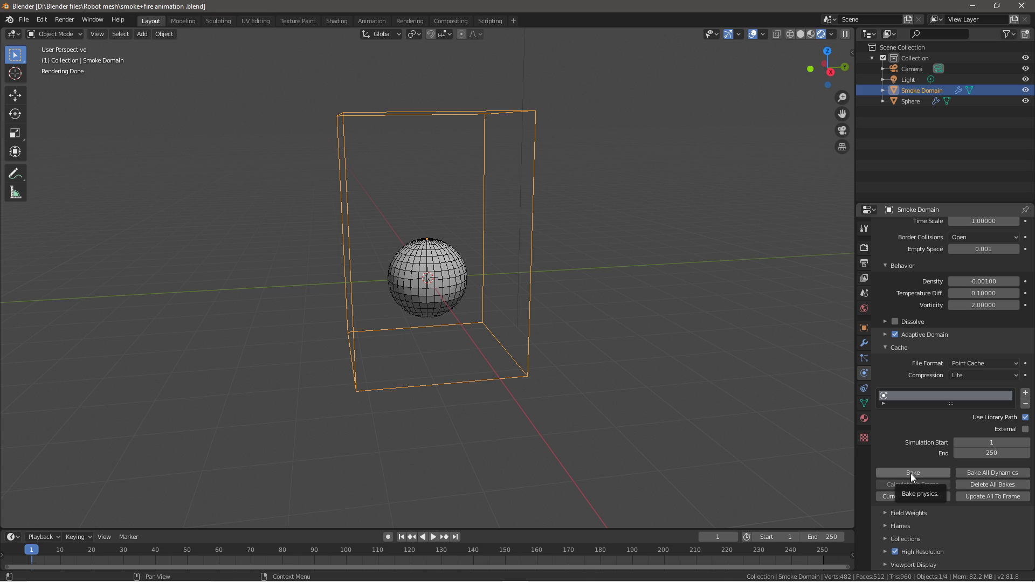
# Step: Bake the smoke simulation for frames 1 to 250 and play it up to frame 18
pyautogui.click(911, 474)
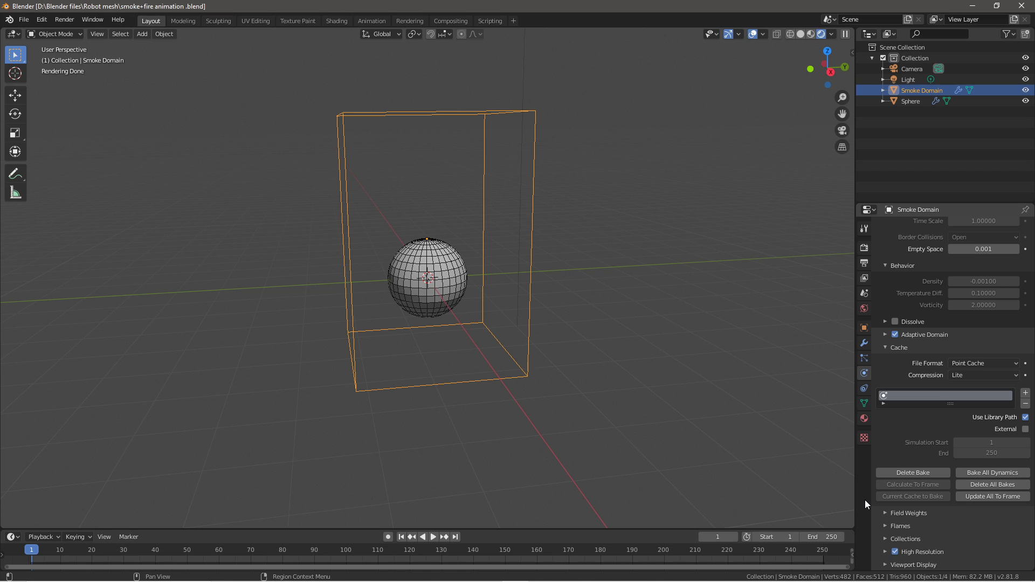
pyautogui.click(432, 538)
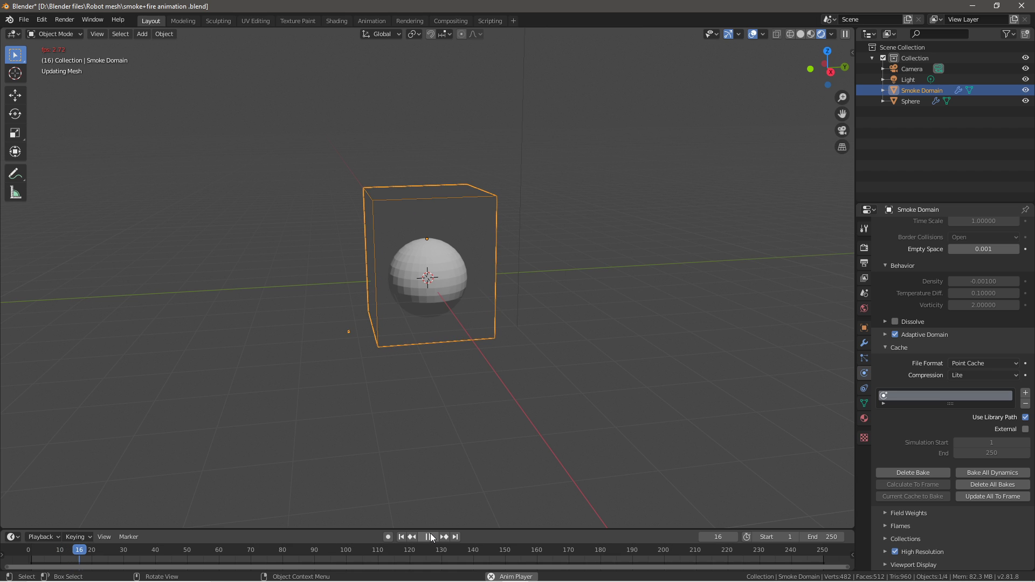
pyautogui.click(432, 538)
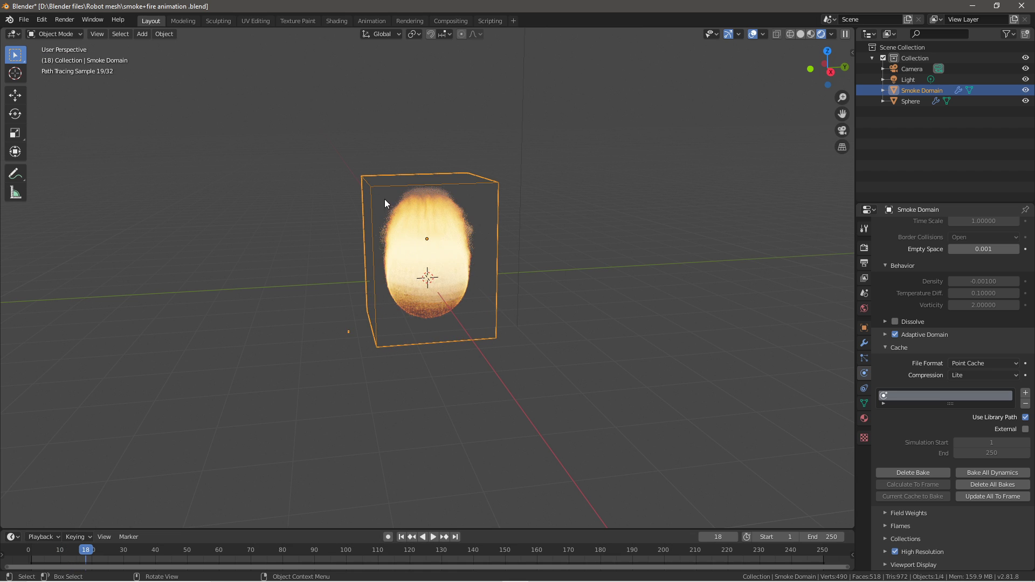
# Step: Preview the baked fire at frame 62 and return to frame 1
pyautogui.moveTo(482, 321)
pyautogui.mouseDown(button='middle')
pyautogui.moveTo(391, 357)
pyautogui.moveTo(428, 296)
pyautogui.moveTo(418, 339)
pyautogui.moveTo(432, 341)
pyautogui.mouseUp(button='middle')
pyautogui.hotkey('shift', 'ctrl', 'space')
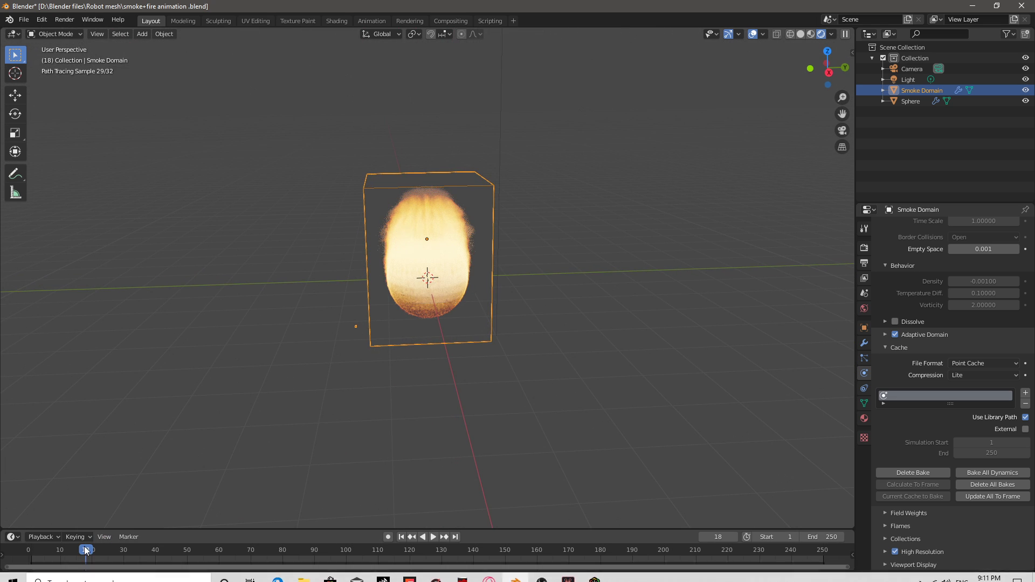
pyautogui.click(224, 549)
pyautogui.press('space')
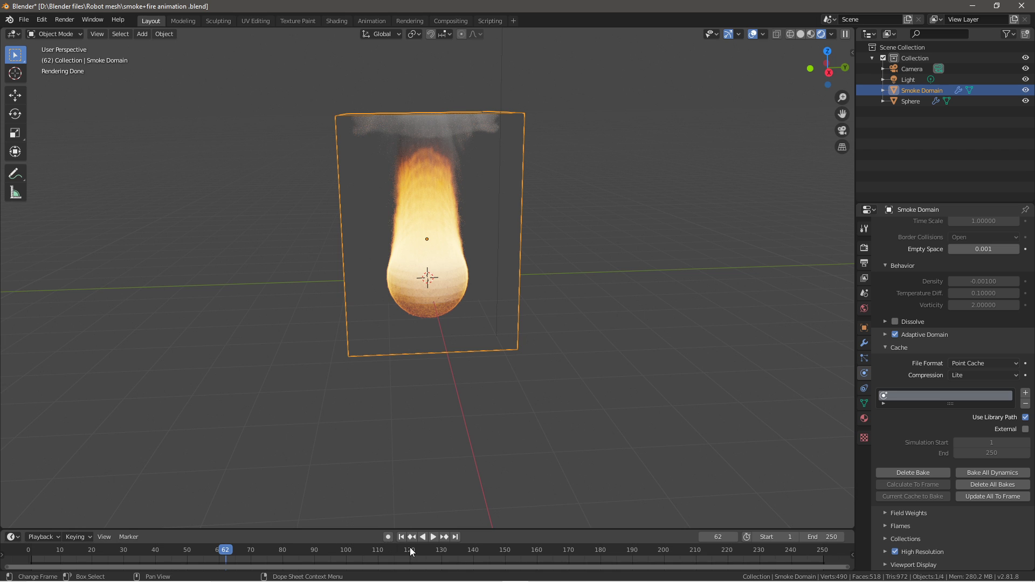
pyautogui.click(401, 537)
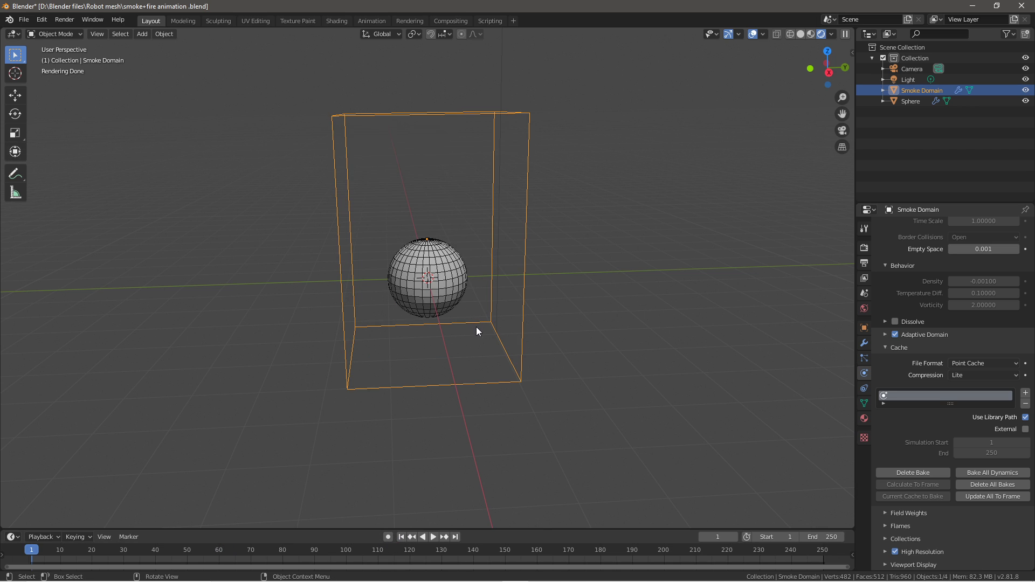
# Step: Switch to the camera view and jump to frame 88 of the baked simulation
pyautogui.scroll(-4, 477, 327)
pyautogui.press('KP_0')
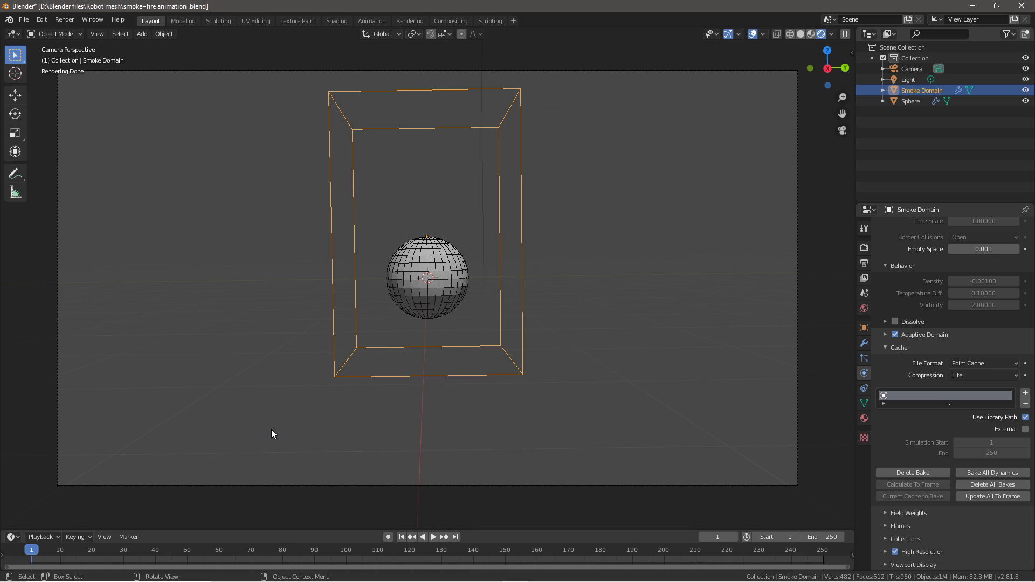
pyautogui.press('space')
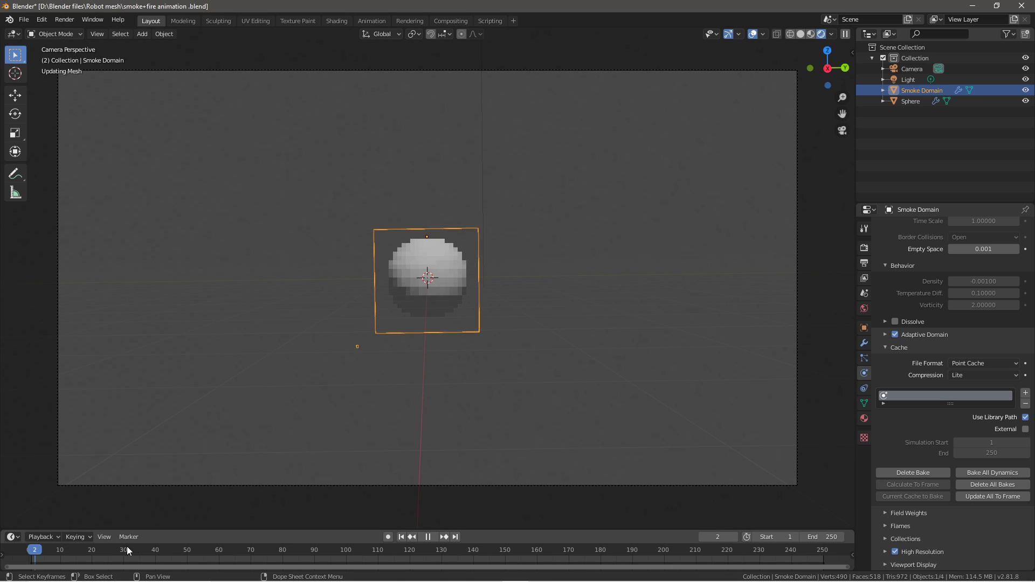
pyautogui.click(309, 542)
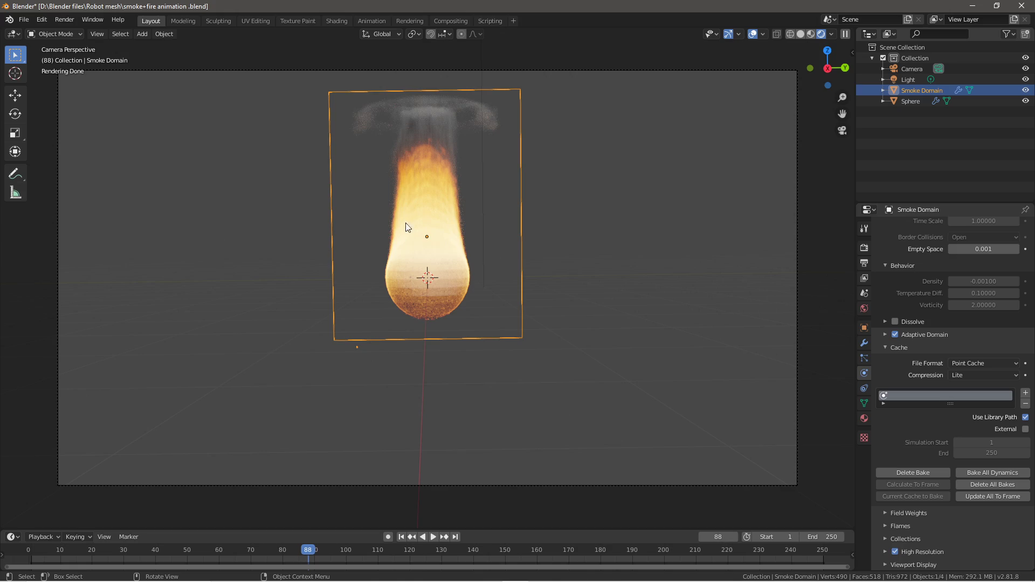
# Step: Inspect the rendered fire and smoke from several angles and distances, and return to the camera view
pyautogui.moveTo(446, 229); pyautogui.dragTo(480, 254, button='middle')
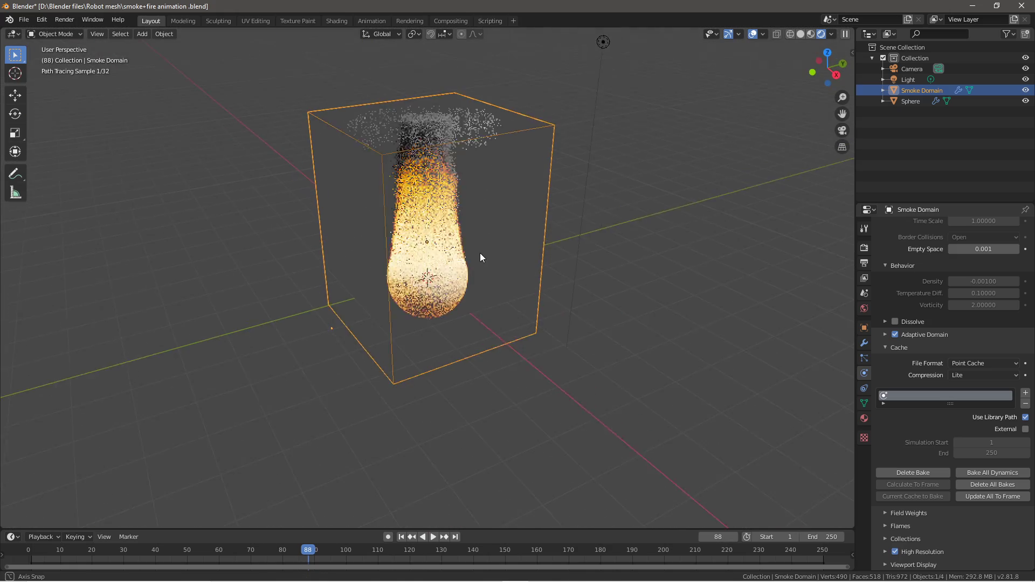
pyautogui.scroll(8, 474, 255)
pyautogui.scroll(-8, 485, 282)
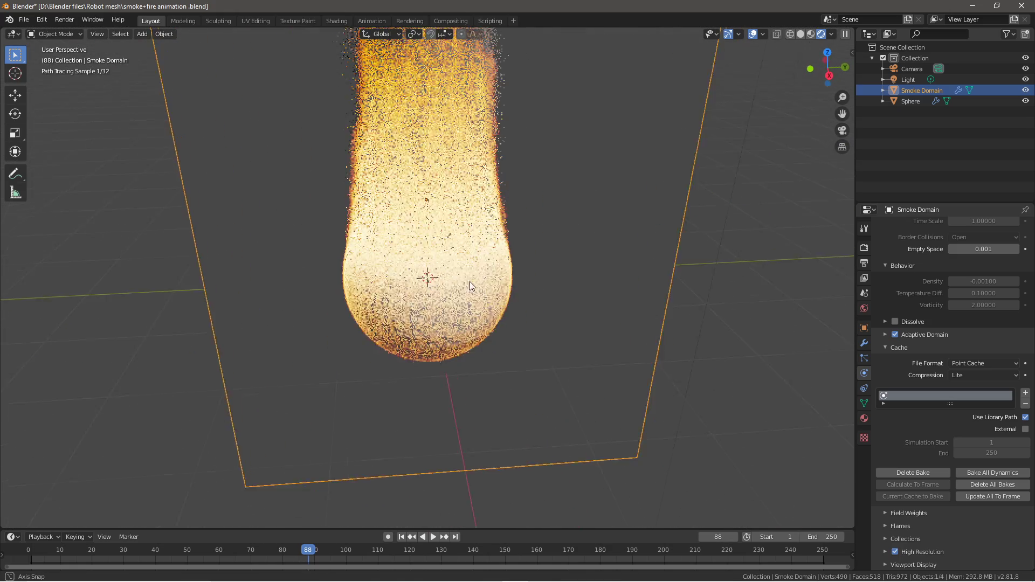
pyautogui.moveTo(465, 282)
pyautogui.mouseDown(button='middle')
pyautogui.moveTo(472, 289)
pyautogui.moveTo(493, 267)
pyautogui.moveTo(454, 267)
pyautogui.mouseUp(button='middle')
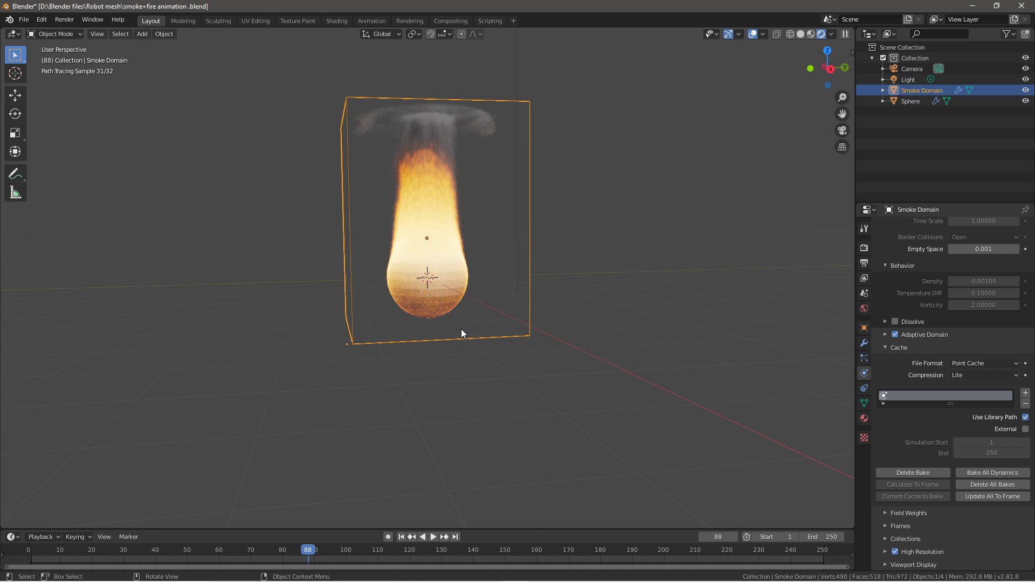
pyautogui.press('KP_0')
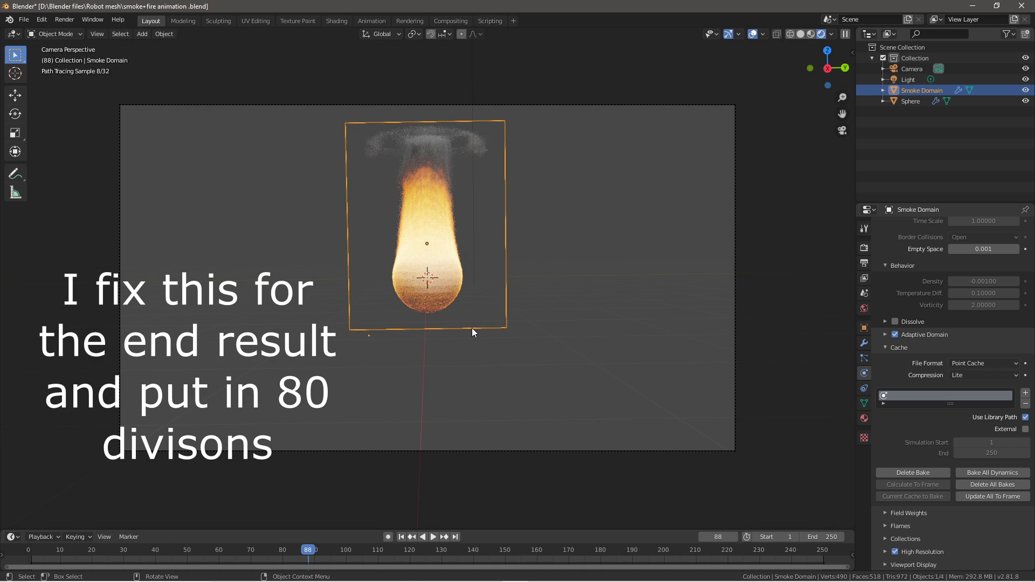
pyautogui.scroll(2, 473, 329)
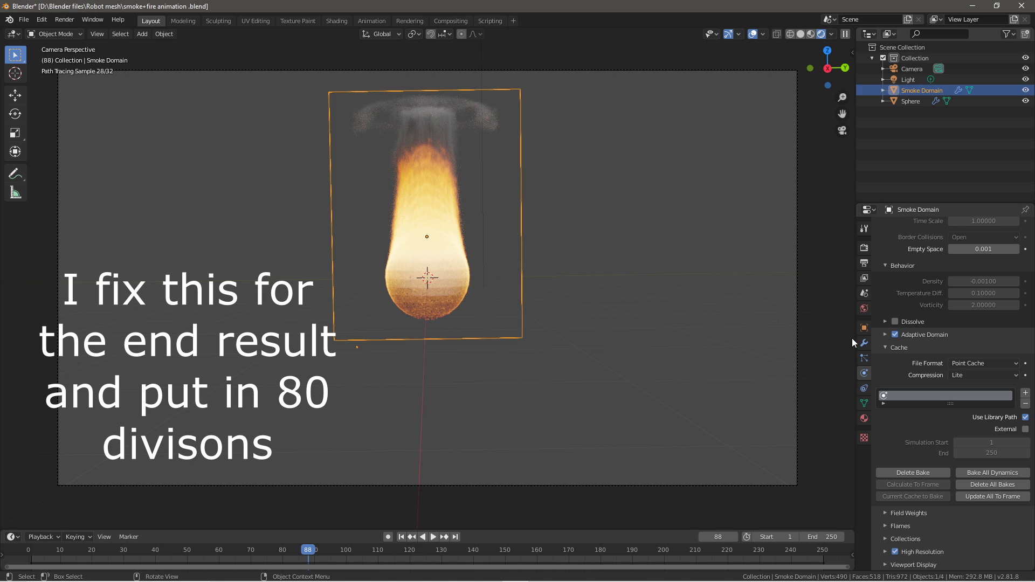
# Step: Change the viewport to solid shading and open the World settings
pyautogui.scroll(6, 917, 383)
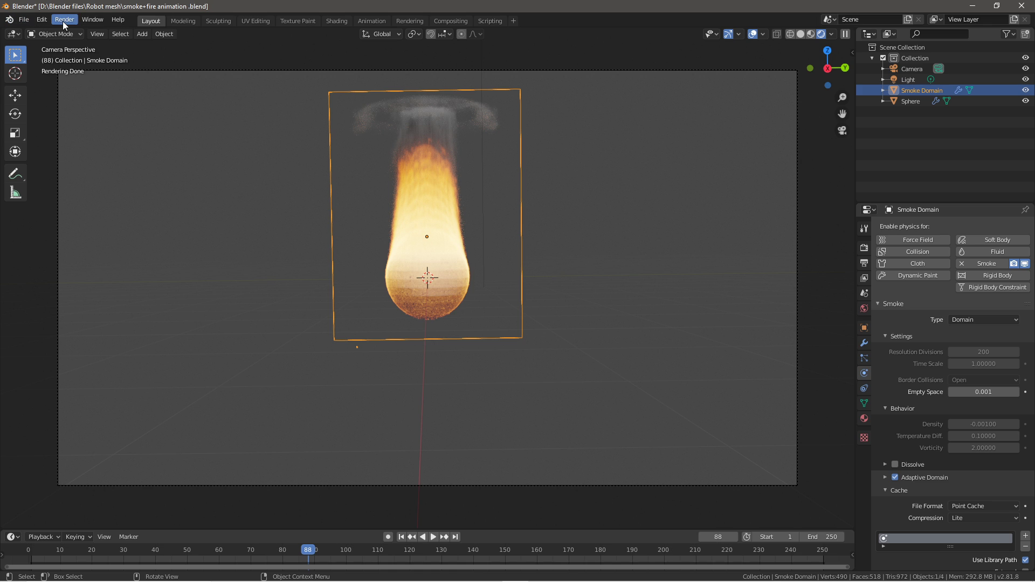
pyautogui.press('z')
pyautogui.click(327, 303)
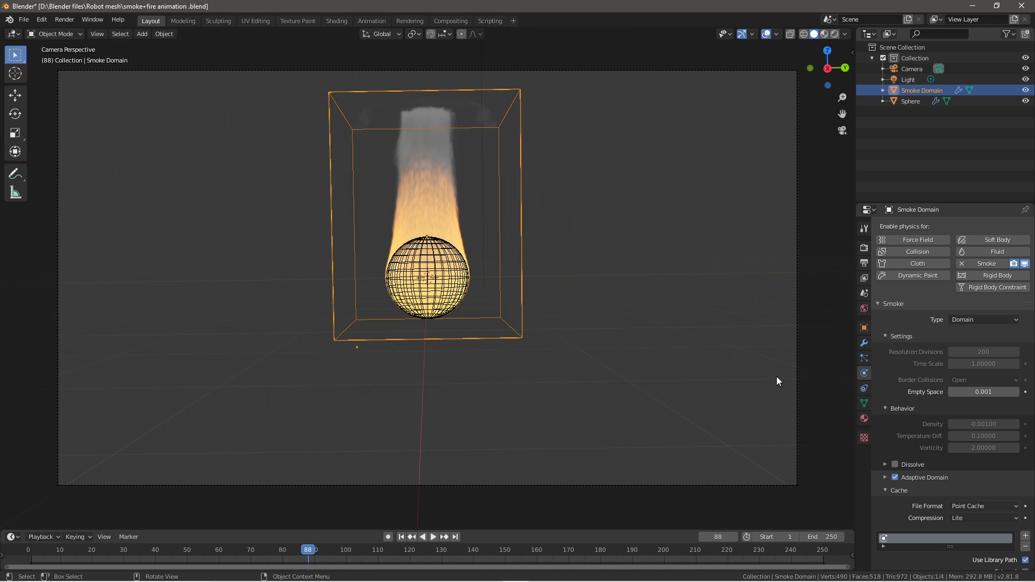
pyautogui.click(865, 309)
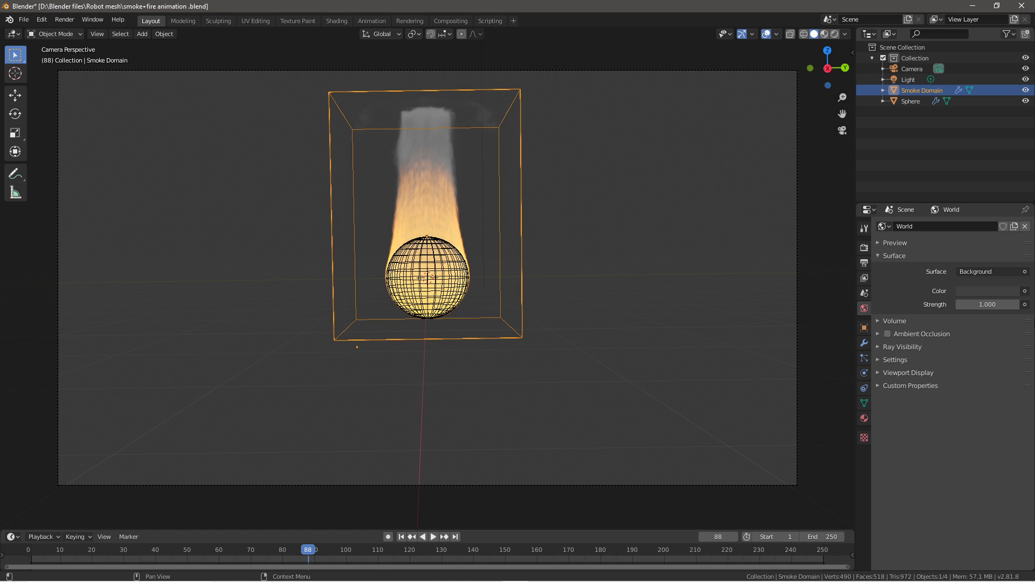
# Step: Set the World background color to black, check the smoke domain from an angled view, and return to the camera view
pyautogui.click(987, 292)
pyautogui.click(1005, 212)
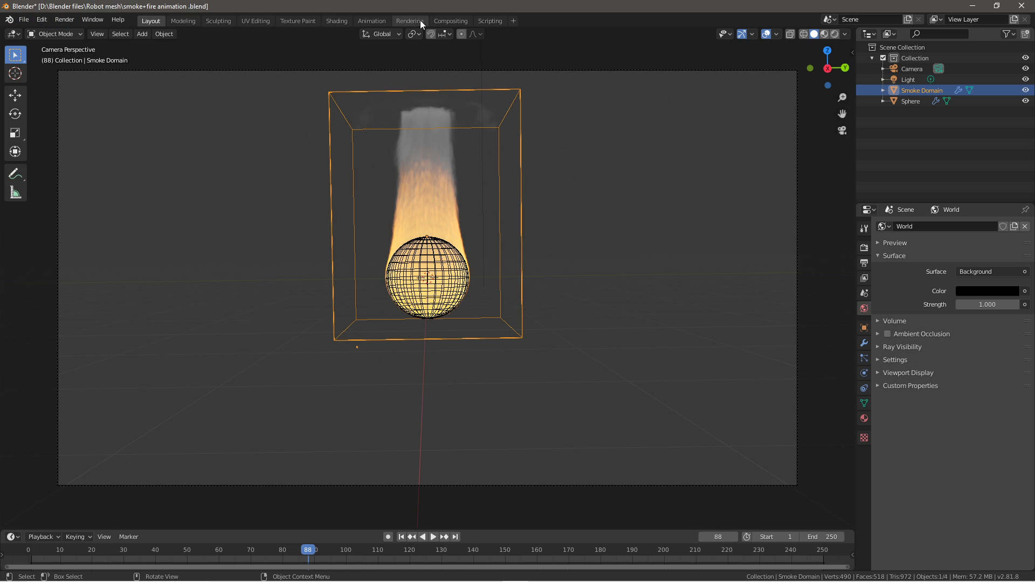
pyautogui.moveTo(483, 267); pyautogui.dragTo(525, 302, button='middle')
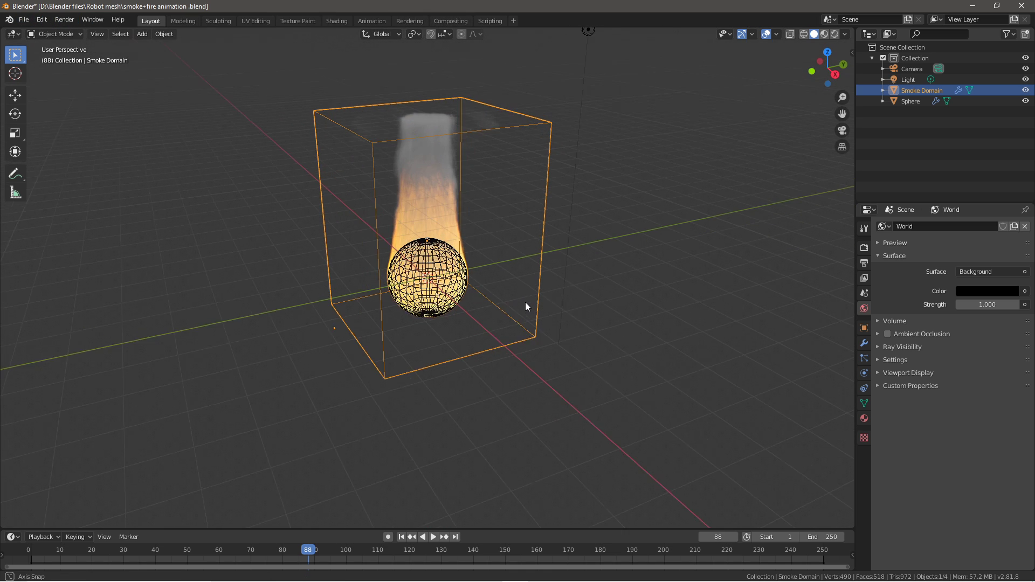
pyautogui.scroll(3, 526, 305)
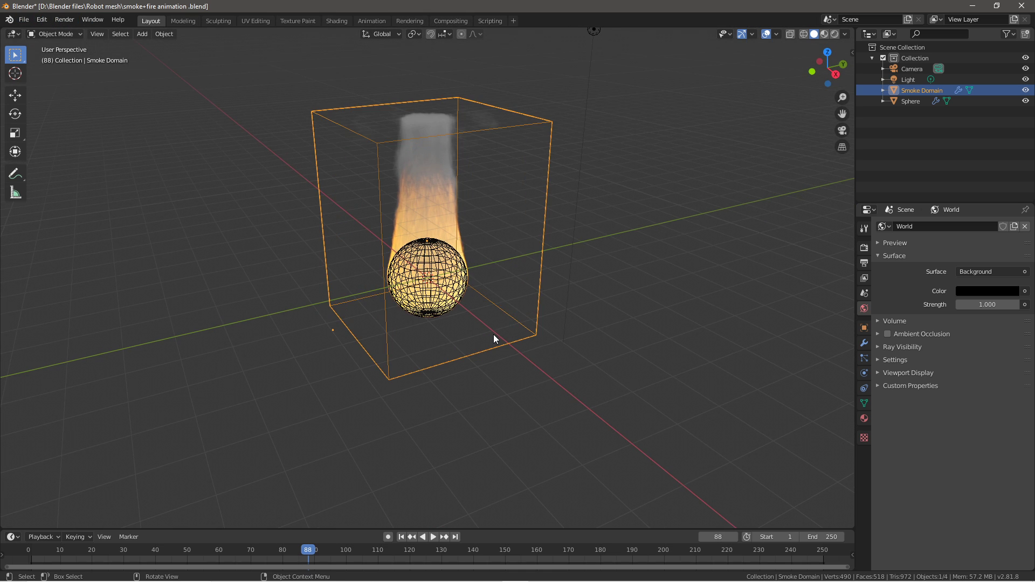
pyautogui.press('KP_0')
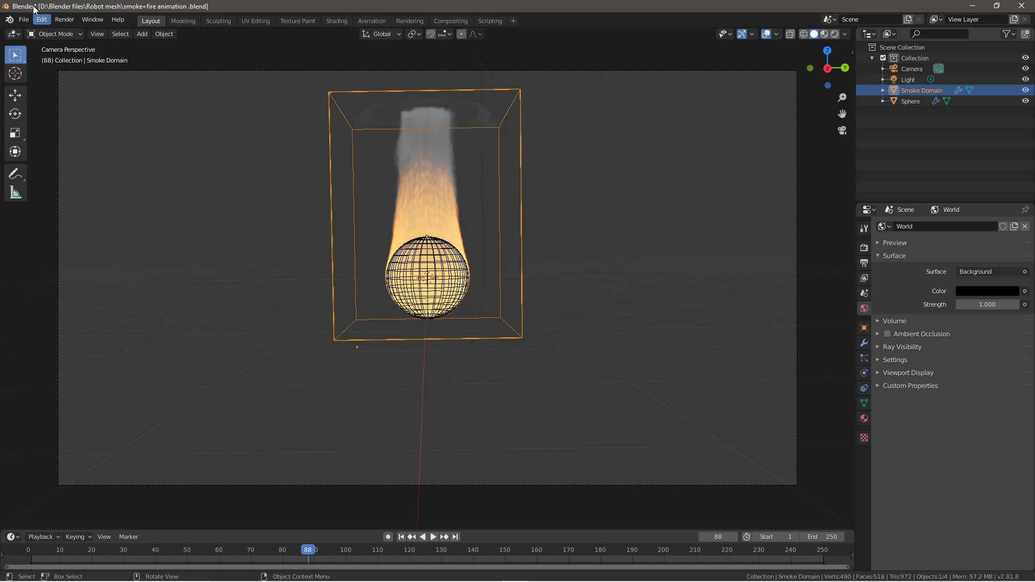
# Step: Look at the empty compositing node editor with its sidebar collapsed, and return to the Layout workspace
pyautogui.click(453, 22)
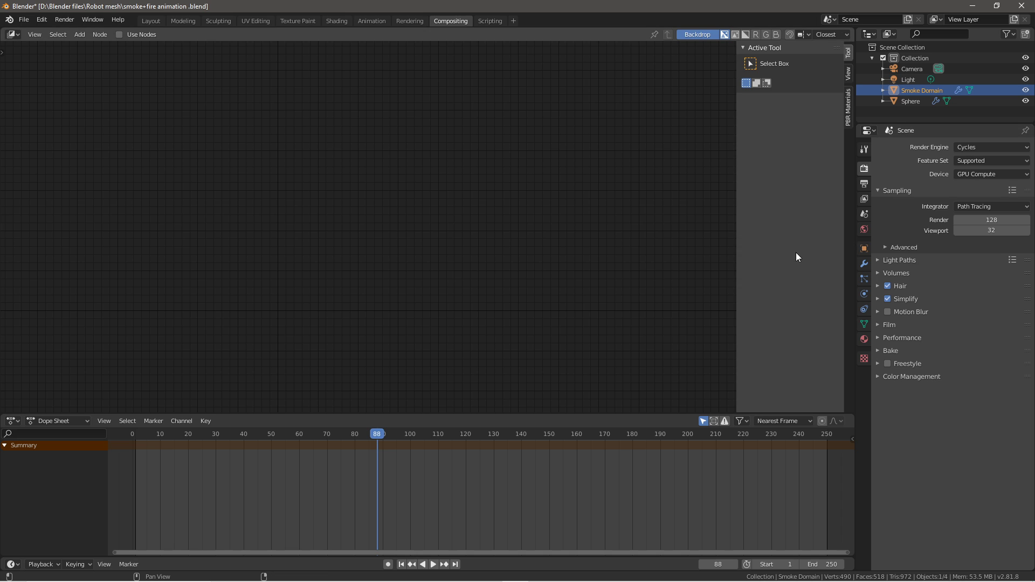
pyautogui.moveTo(737, 335); pyautogui.dragTo(839, 305)
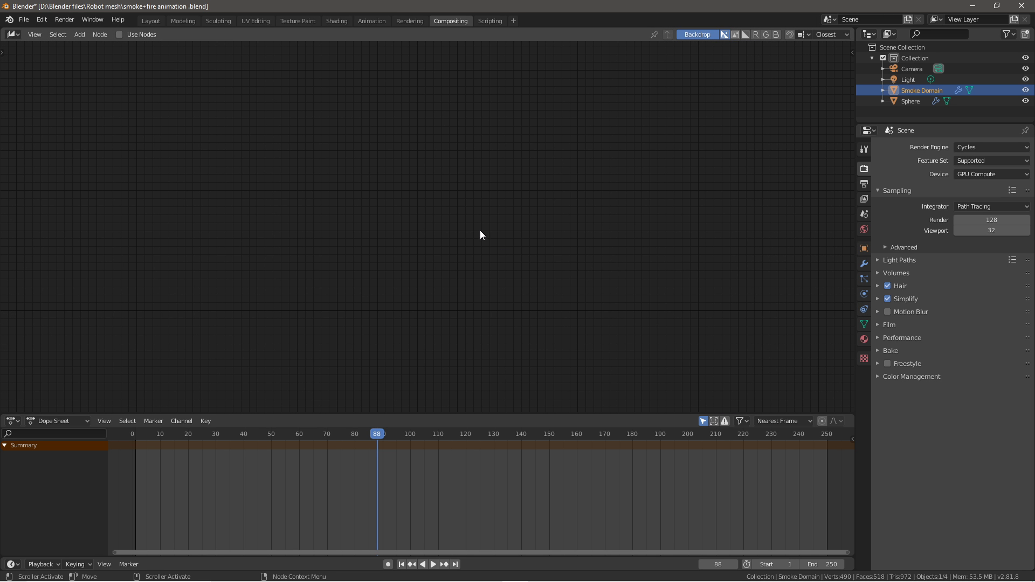
pyautogui.click(151, 20)
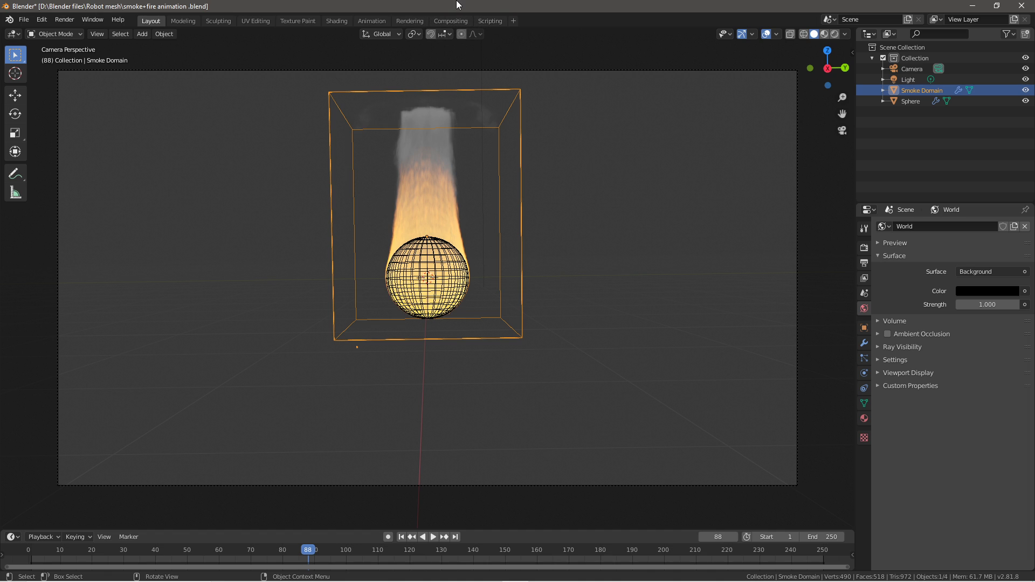
# Step: Bring up the render commands for the fire and smoke scene
pyautogui.click(63, 20)
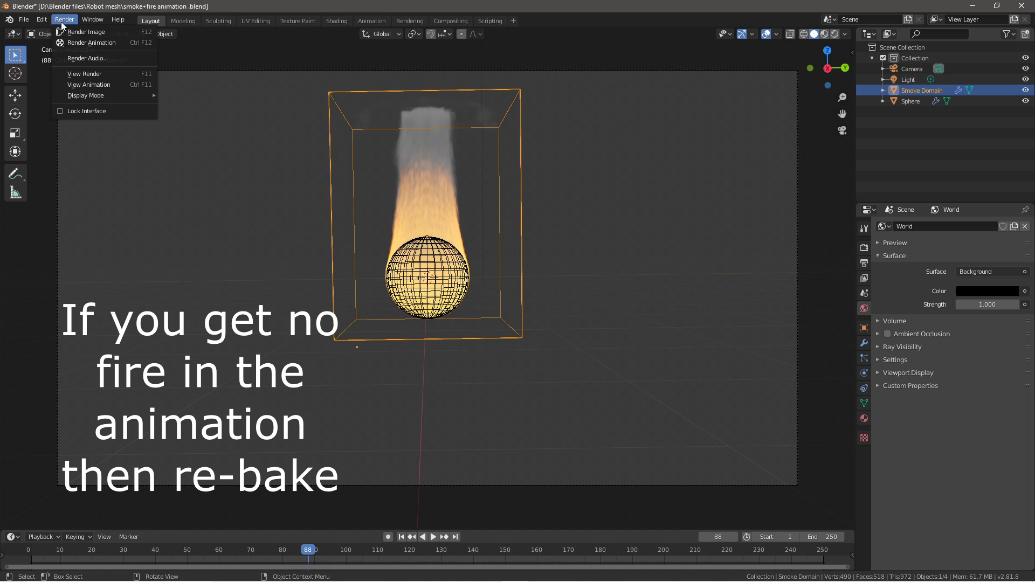